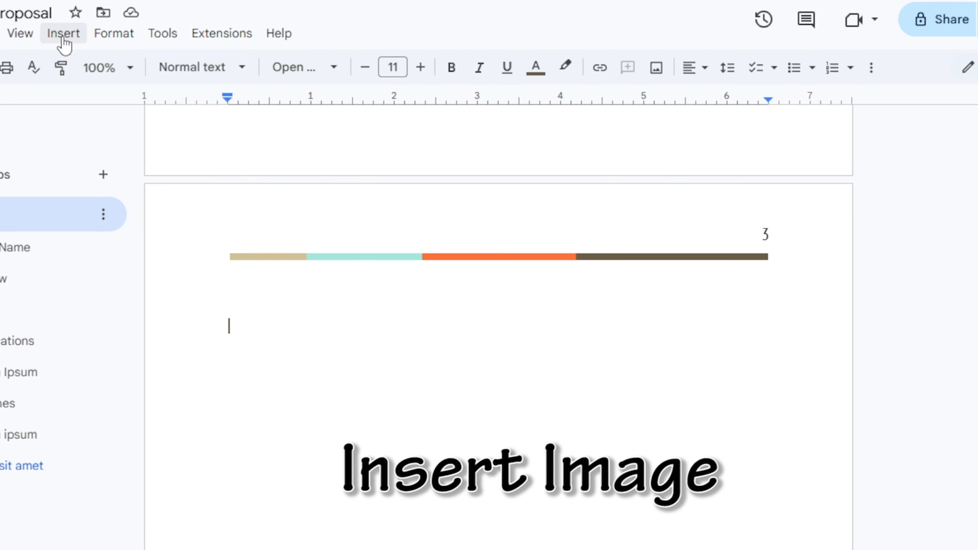
Step: Insert Screenshot_48.png from the computer's Local Disk (H:) into the document on page 3
left_click(146, 98)
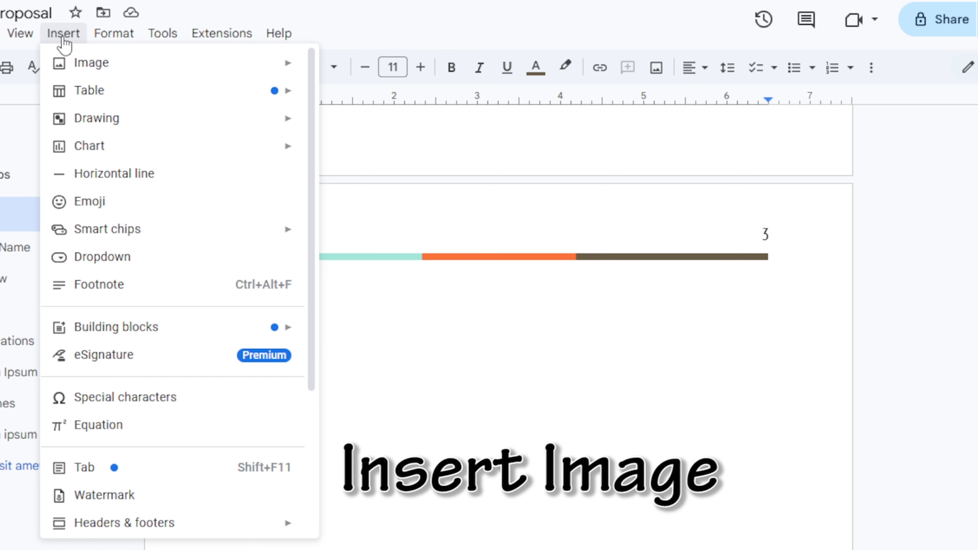
mouse_move(66, 62)
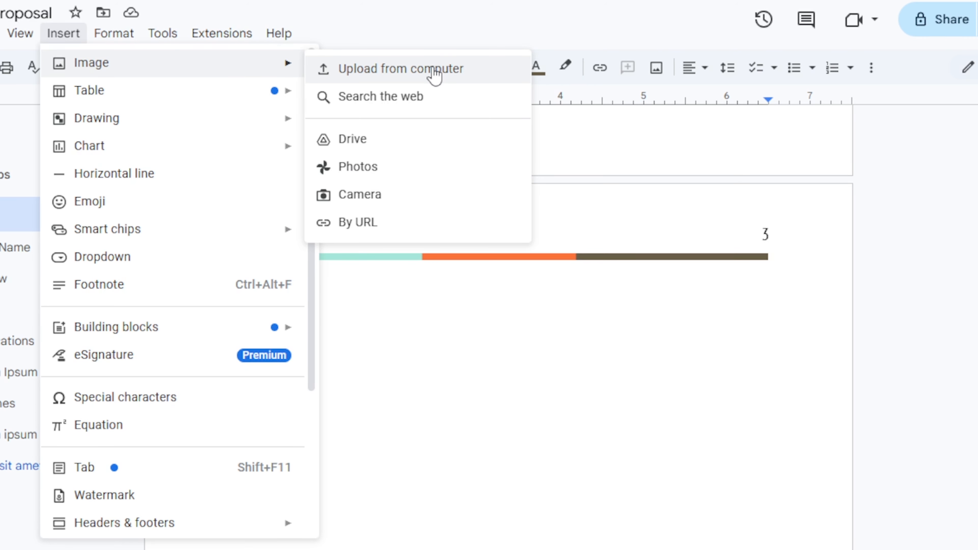
left_click(434, 71)
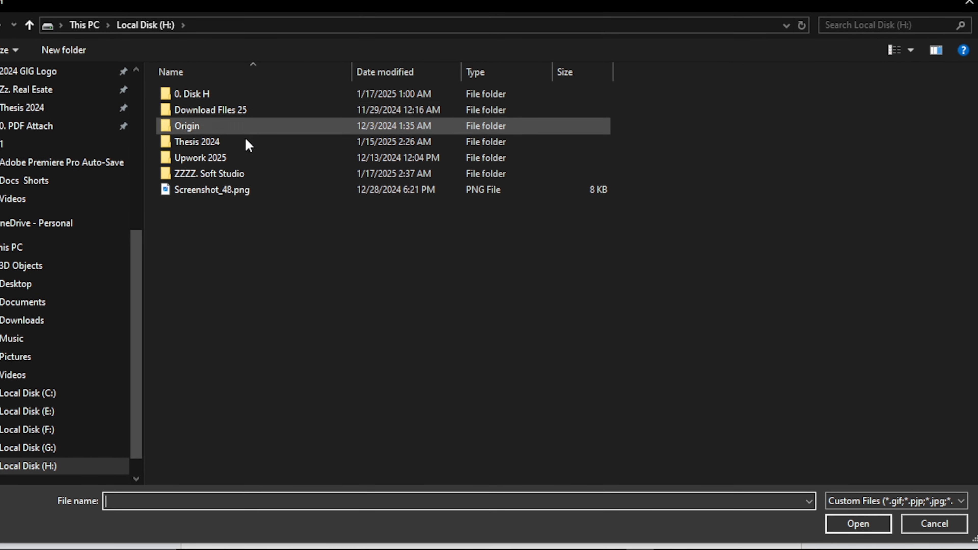
left_click(256, 191)
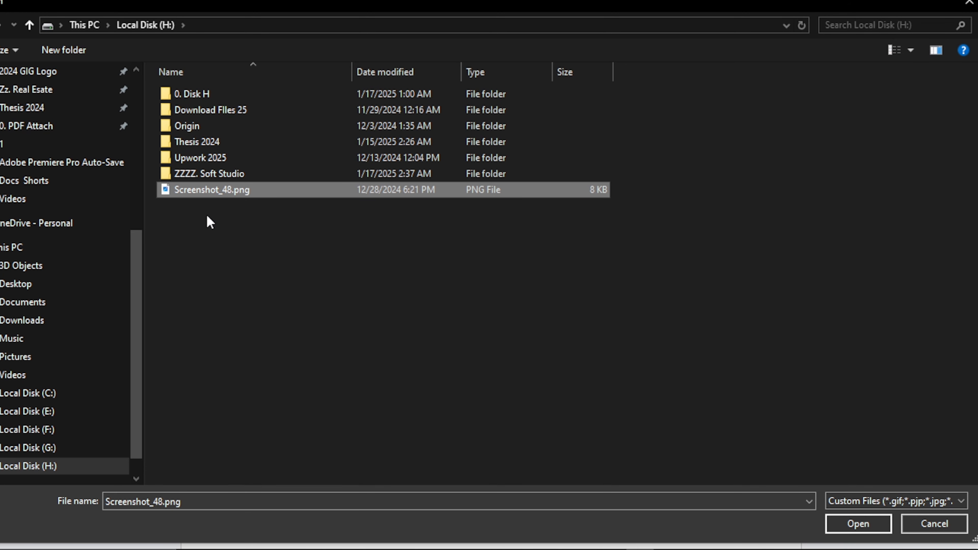
left_click(847, 524)
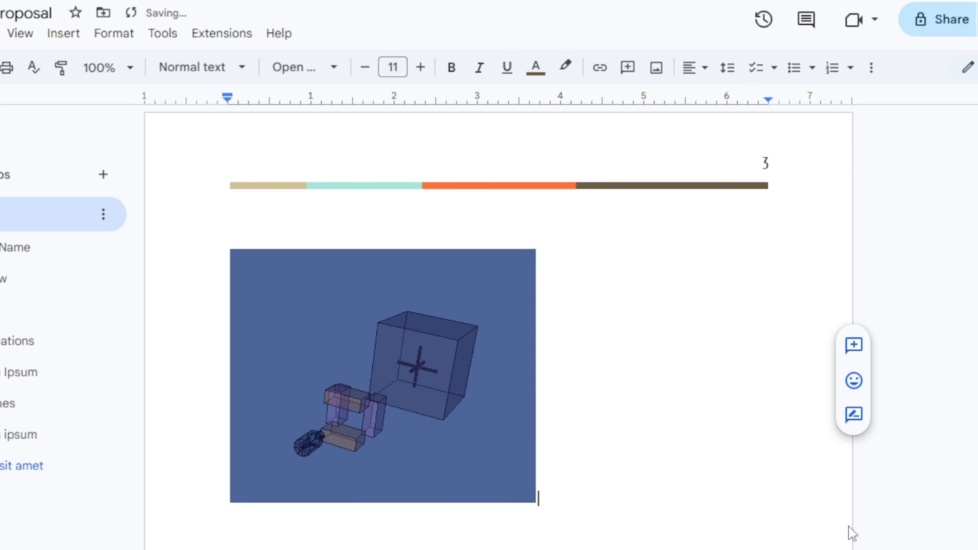
Step: Enlarge the inserted image to about 3.94 in wide and crop a thin strip off its upper edge
left_click(368, 397)
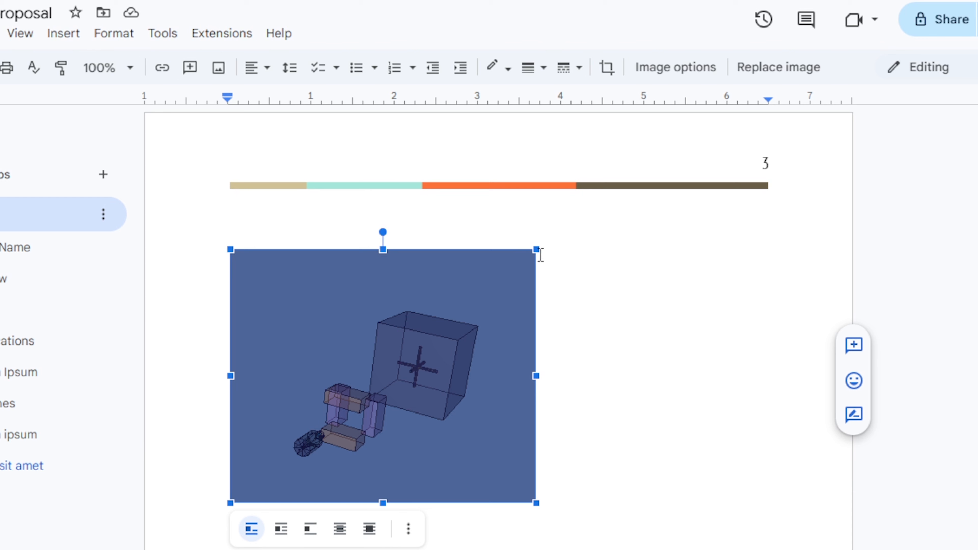
left_click_drag(531, 251, 554, 252)
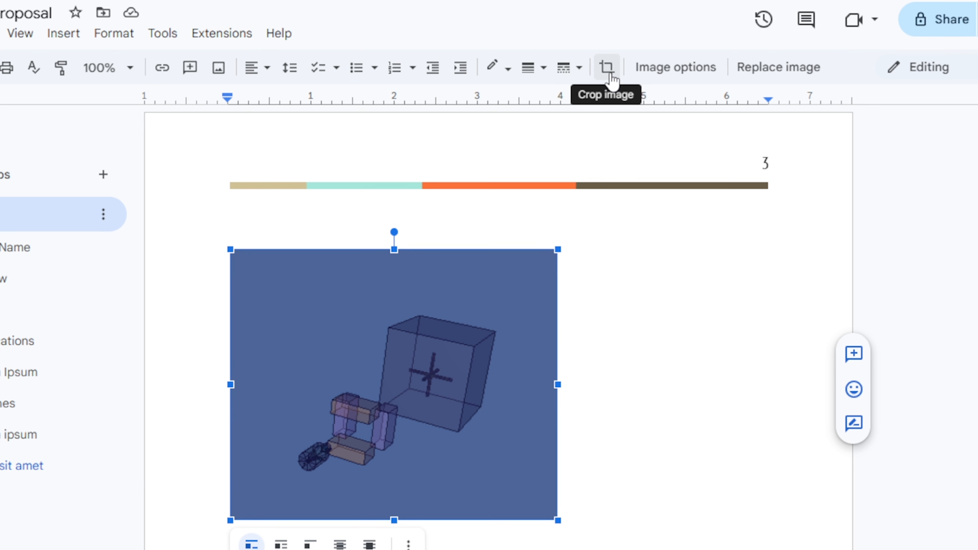
left_click(611, 77)
mouse_move(390, 256)
left_mouse_down()
mouse_move(395, 275)
mouse_move(400, 251)
mouse_move(393, 271)
left_mouse_up()
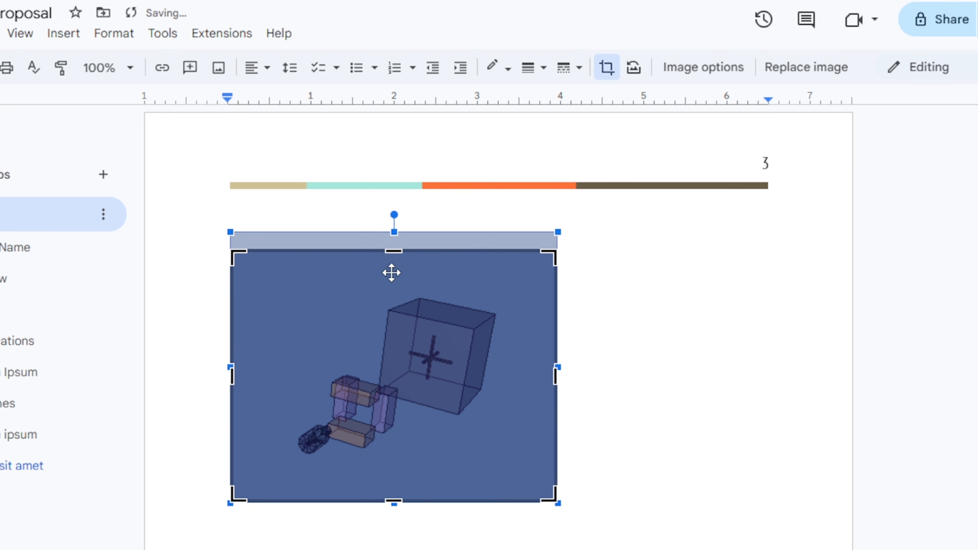
key("Return")
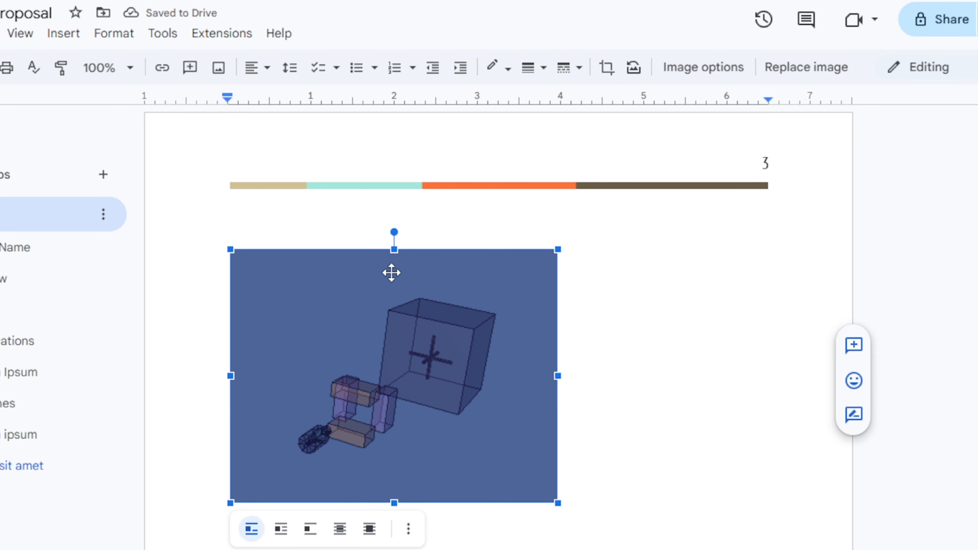
Step: Centre-align the cropped image on page 3
scroll(394, 285, "down", 4)
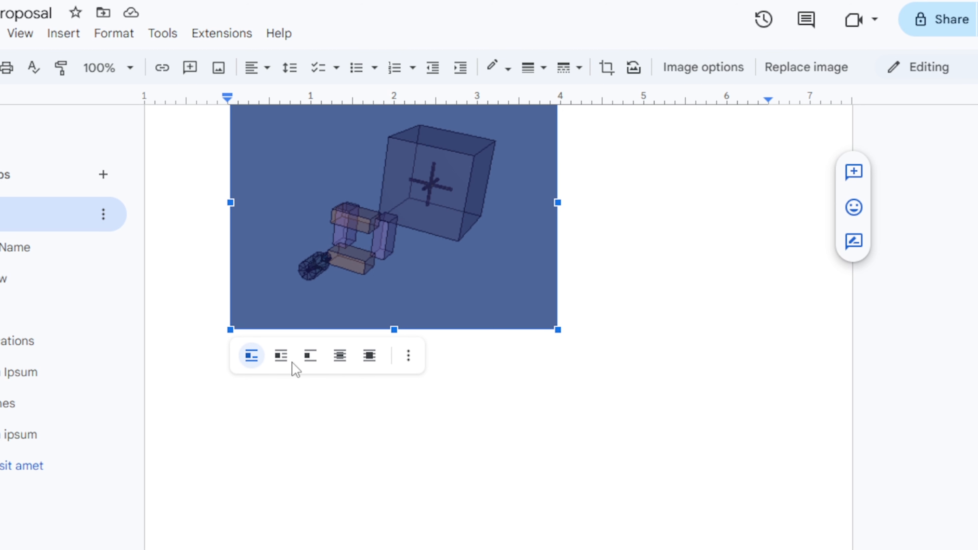
scroll(410, 321, "up", 4)
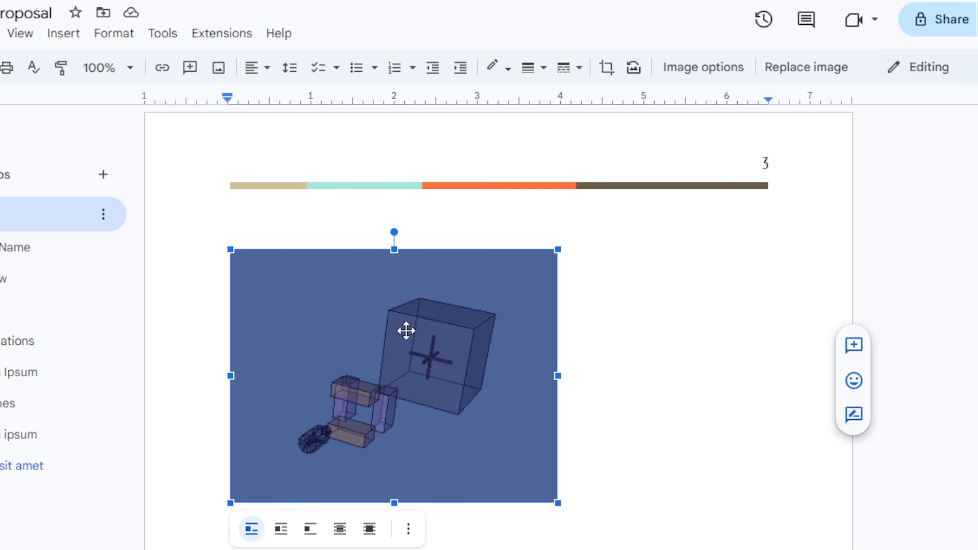
scroll(385, 347, "down", 2)
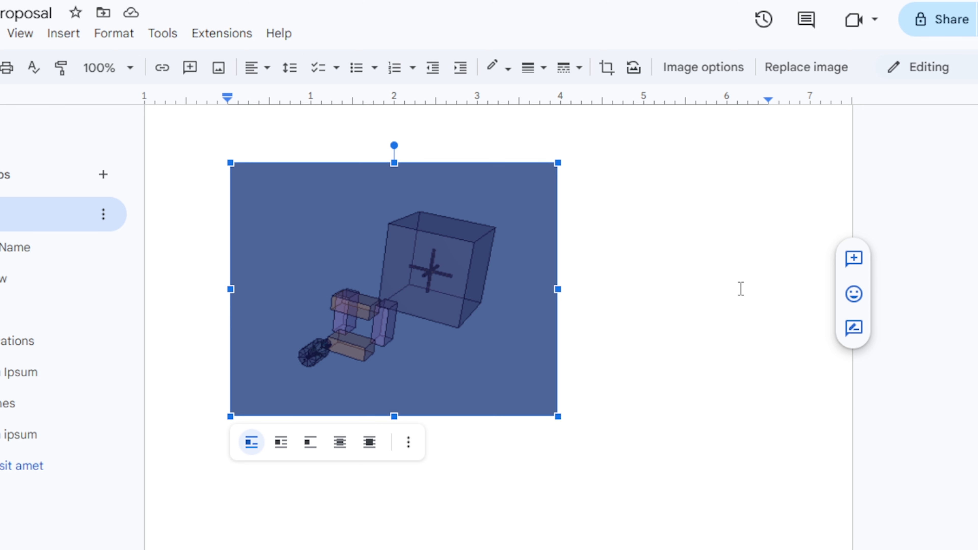
left_click(260, 74)
left_click(282, 99)
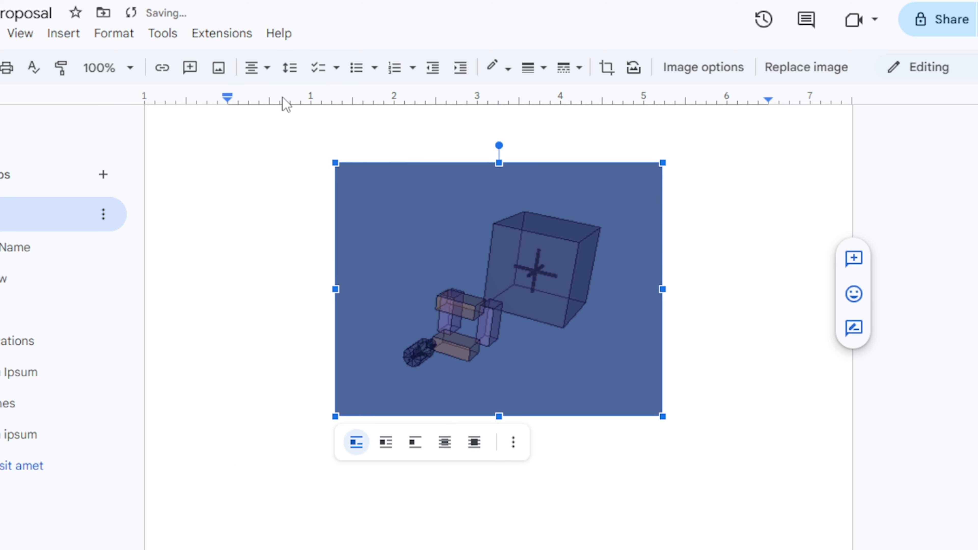
Step: Try right alignment on the image, and return it to centre alignment
left_click(268, 74)
left_click(310, 102)
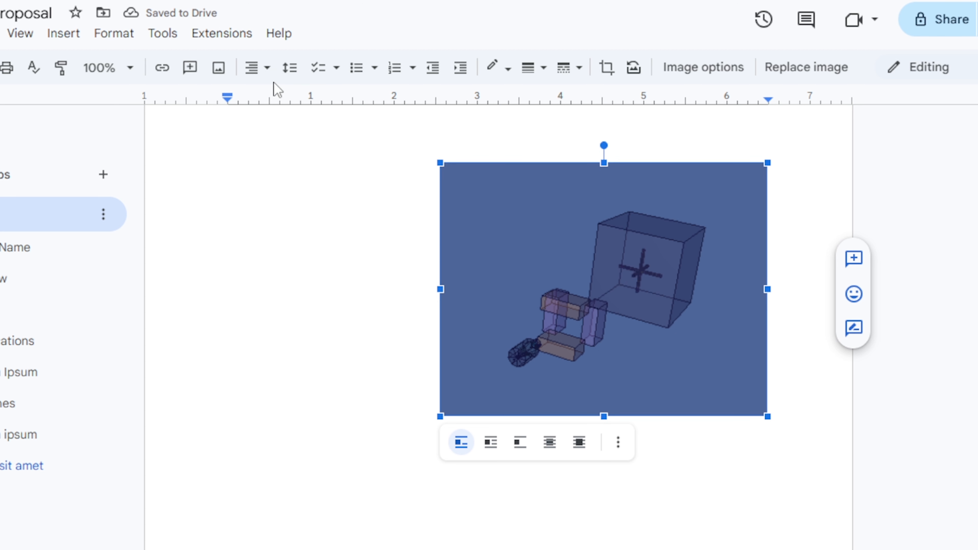
left_click(259, 78)
left_click(280, 101)
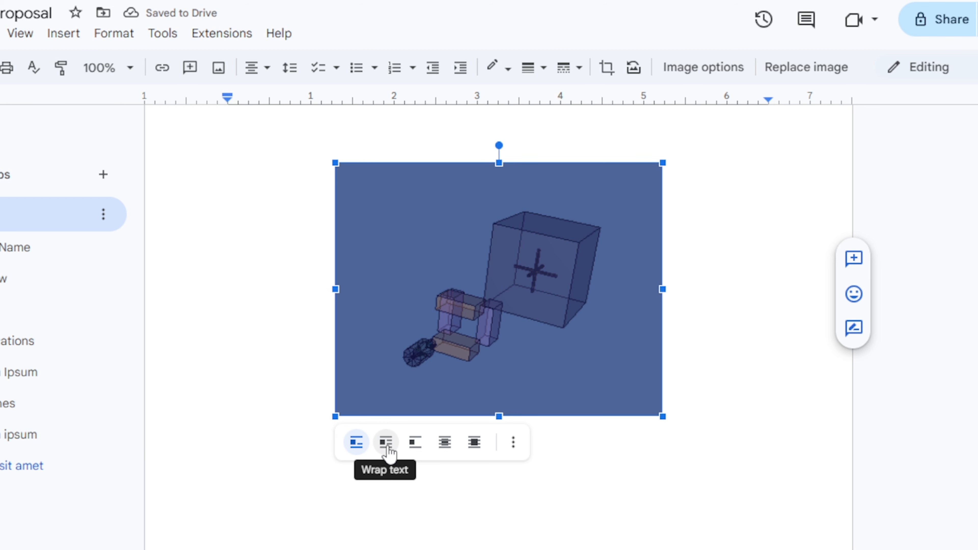
Step: Set the image to Wrap text and move it up into the Specifications section below the Goals list
left_click(387, 449)
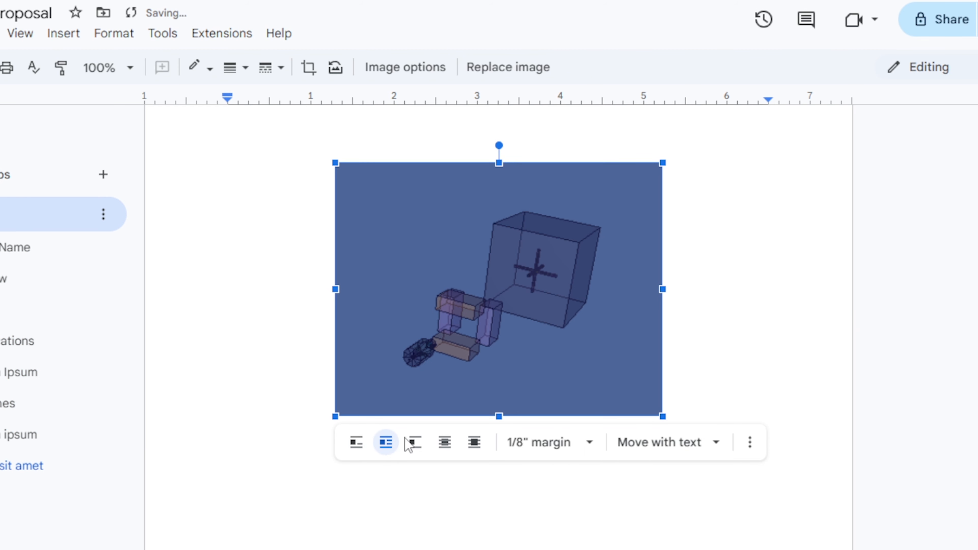
scroll(426, 429, "up", 5)
left_click_drag(458, 470, 450, 349)
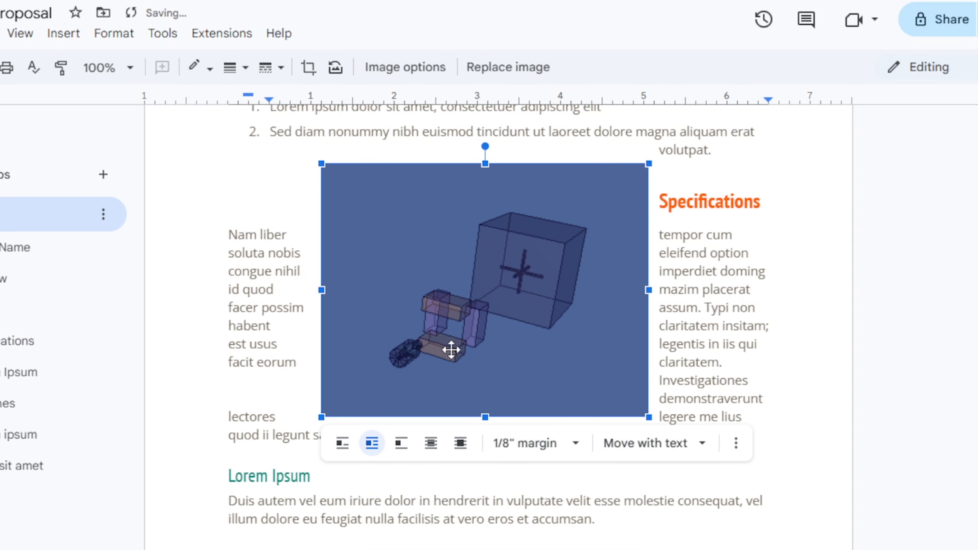
left_click_drag(306, 291, 298, 355)
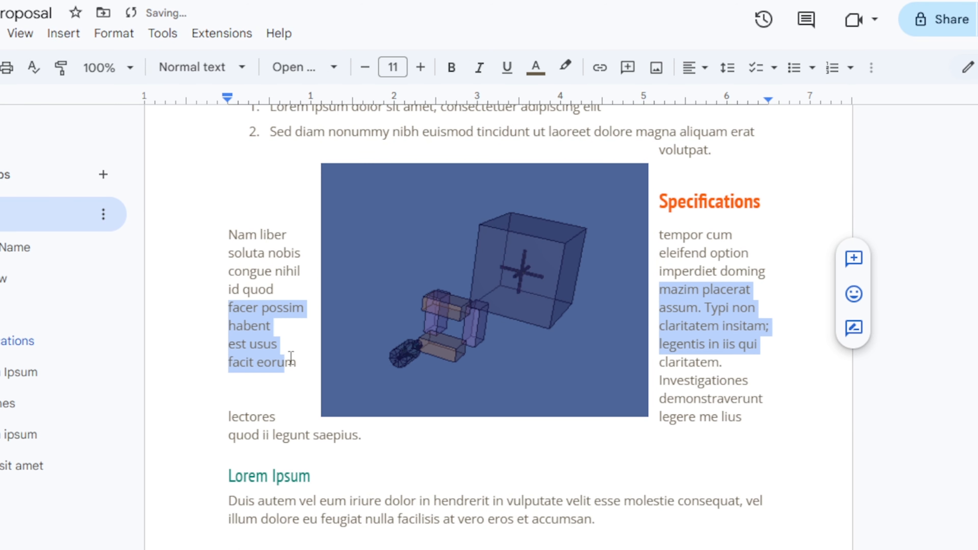
left_click(319, 330)
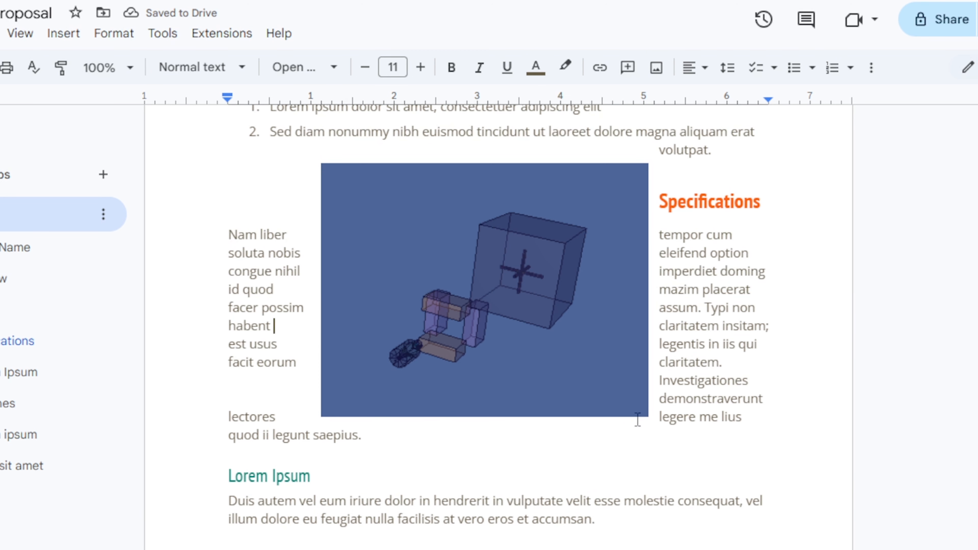
scroll(351, 207, "up", 3)
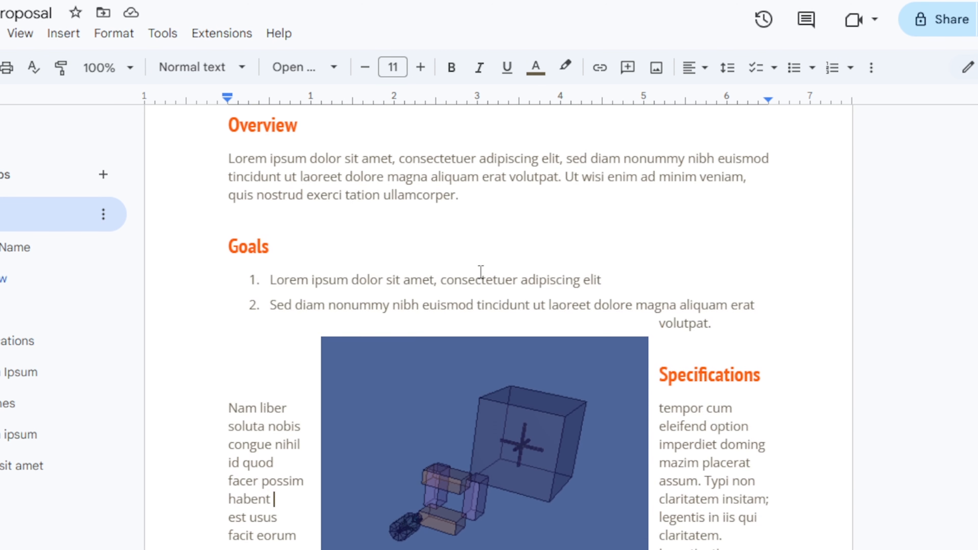
scroll(547, 377, "down", 6)
scroll(524, 343, "up", 3)
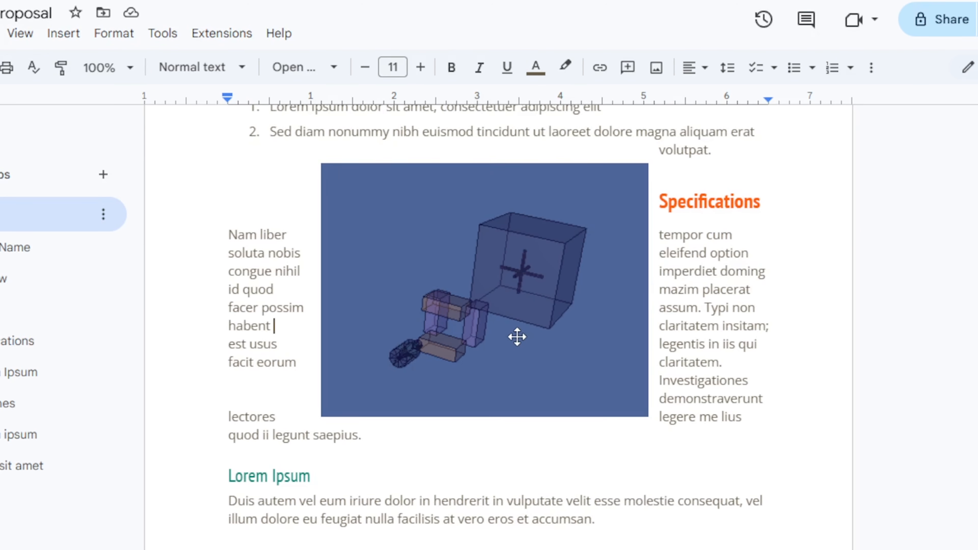
Step: Try the Break text and Behind text layouts on the Specifications image, finishing with In front of text
left_click(518, 337)
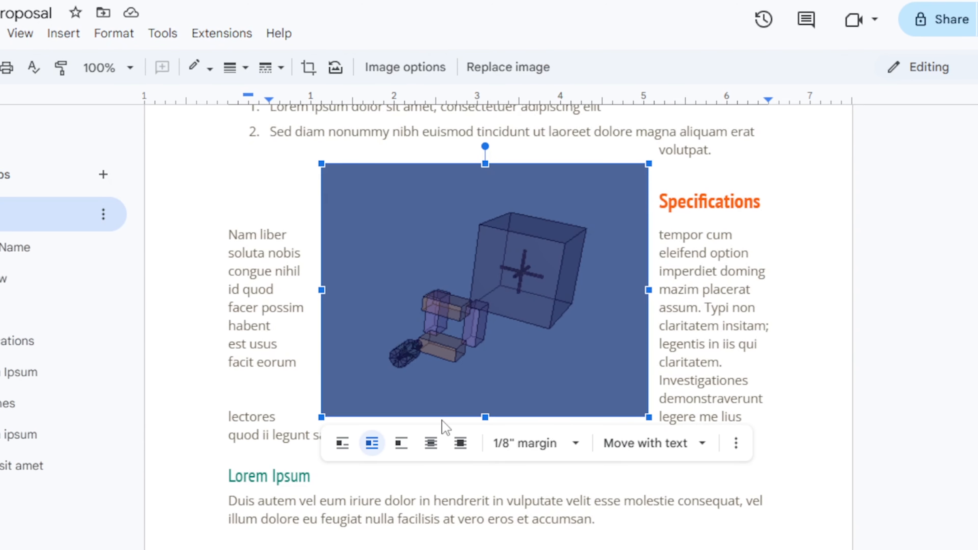
left_click(401, 444)
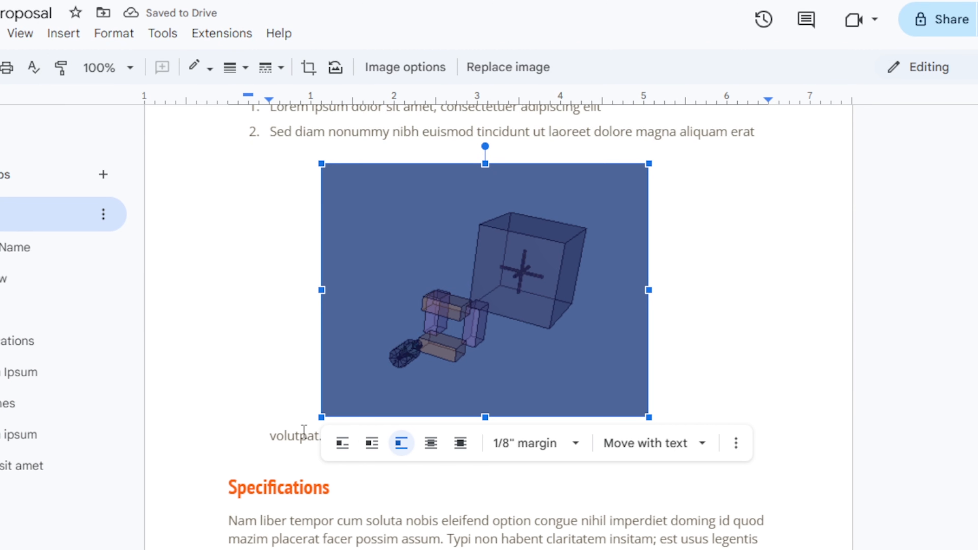
left_click(431, 444)
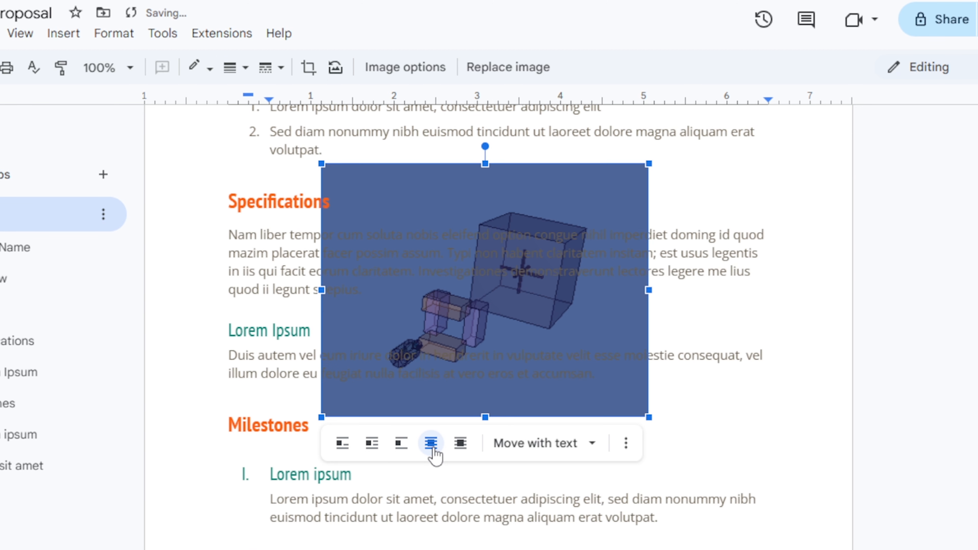
left_click(378, 237)
left_click(421, 426)
left_click(430, 415)
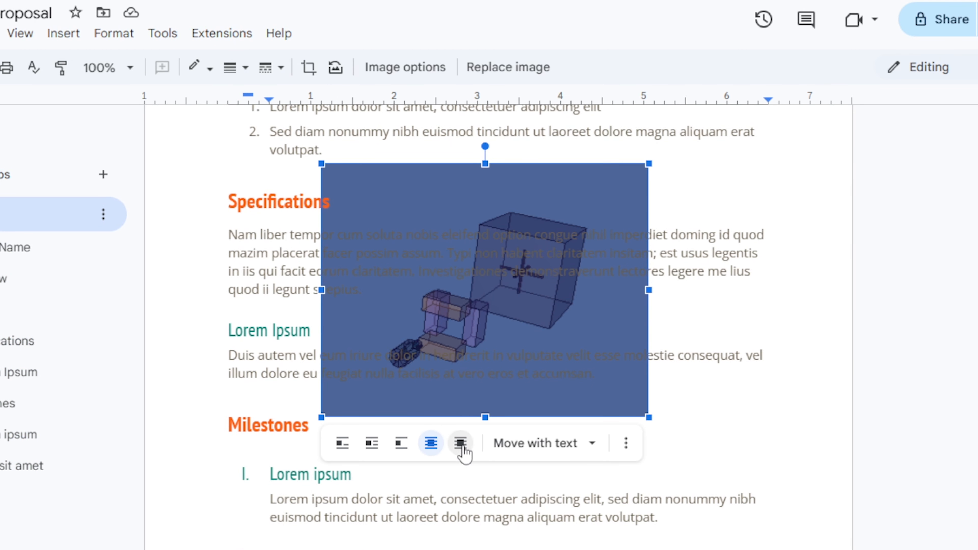
left_click(460, 443)
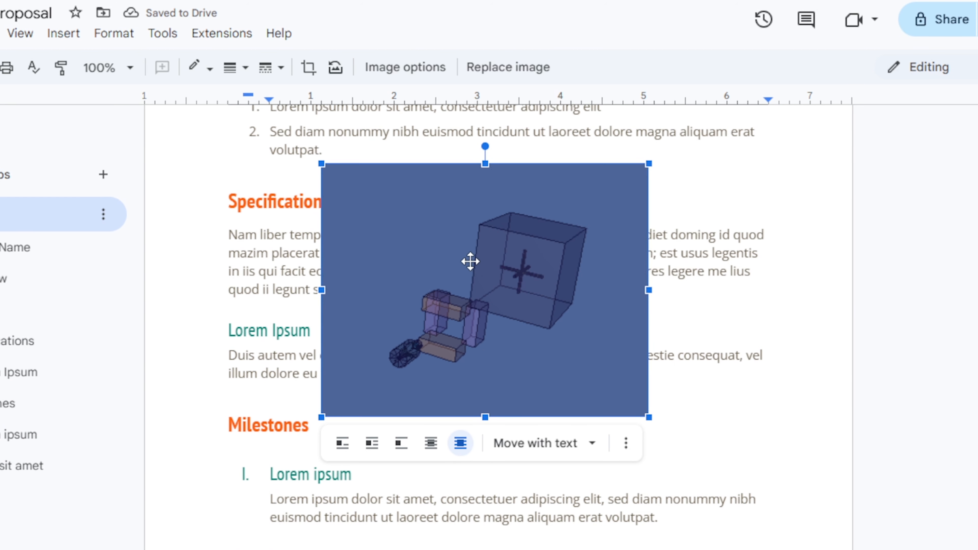
scroll(479, 279, "down", 10)
scroll(480, 278, "down", 2)
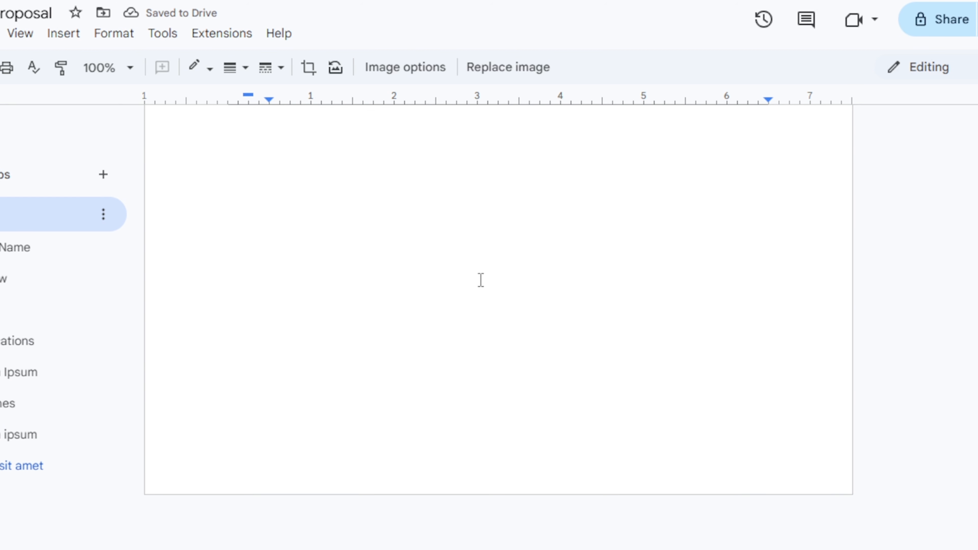
scroll(477, 280, "down", 7)
scroll(478, 279, "down", 1)
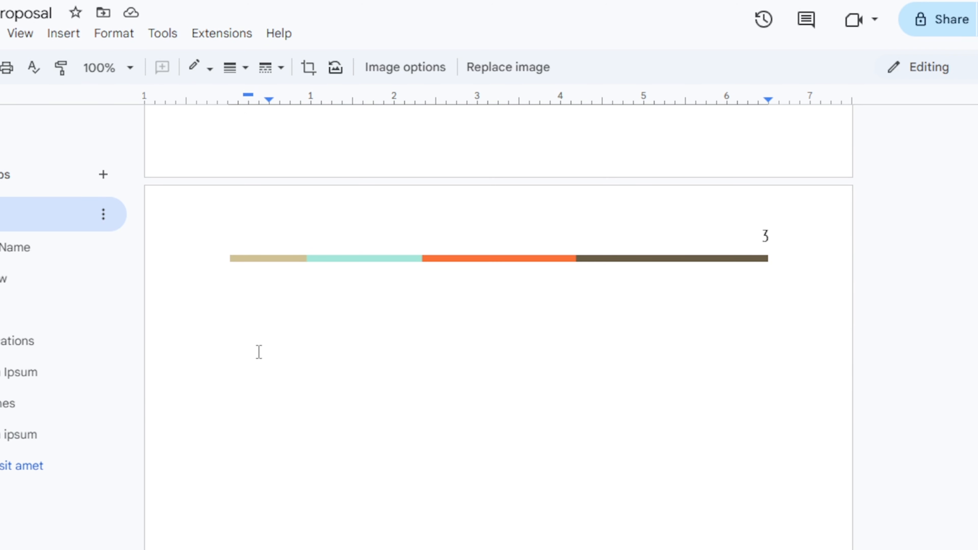
left_click(299, 351)
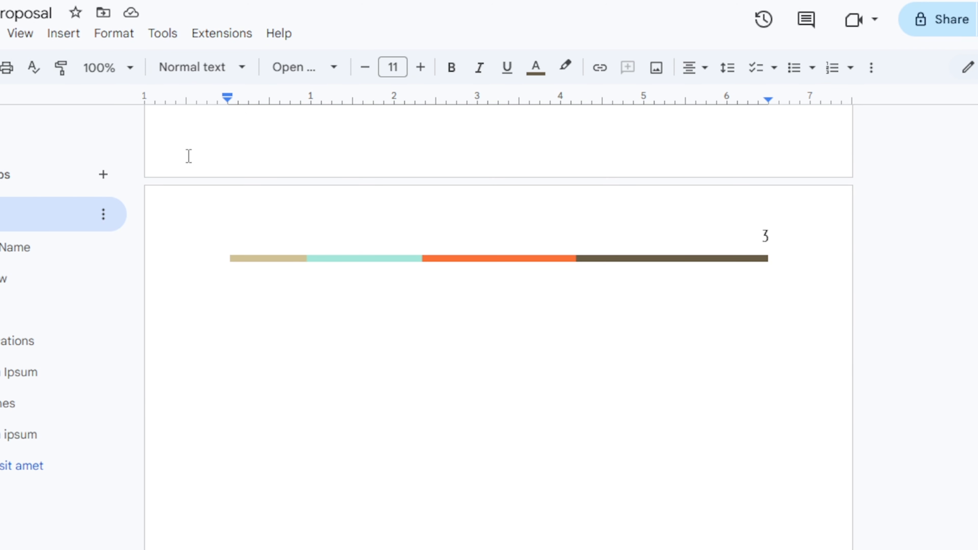
scroll(514, 350, "up", 15)
Step: Open the image options for the Specifications image and show its Size & Rotation settings
left_click(505, 354)
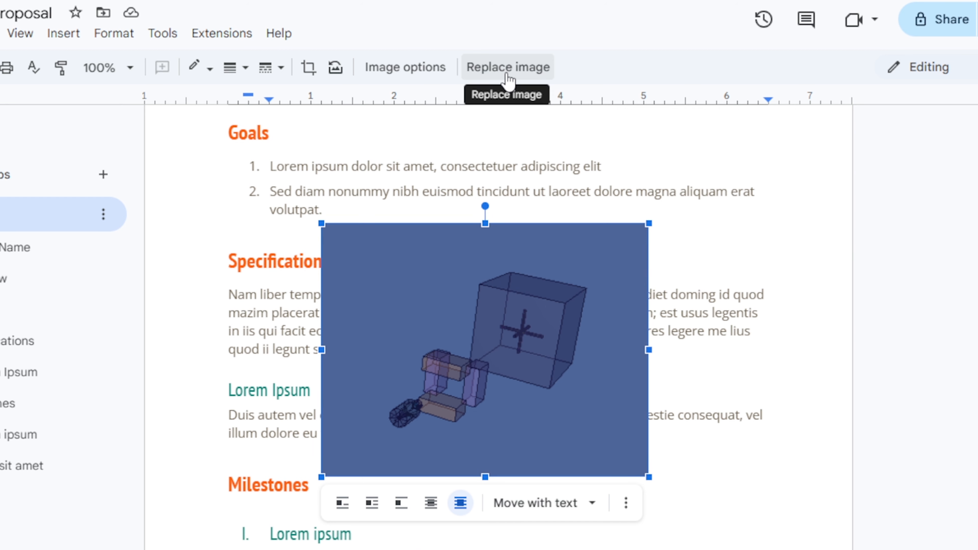
left_click(393, 75)
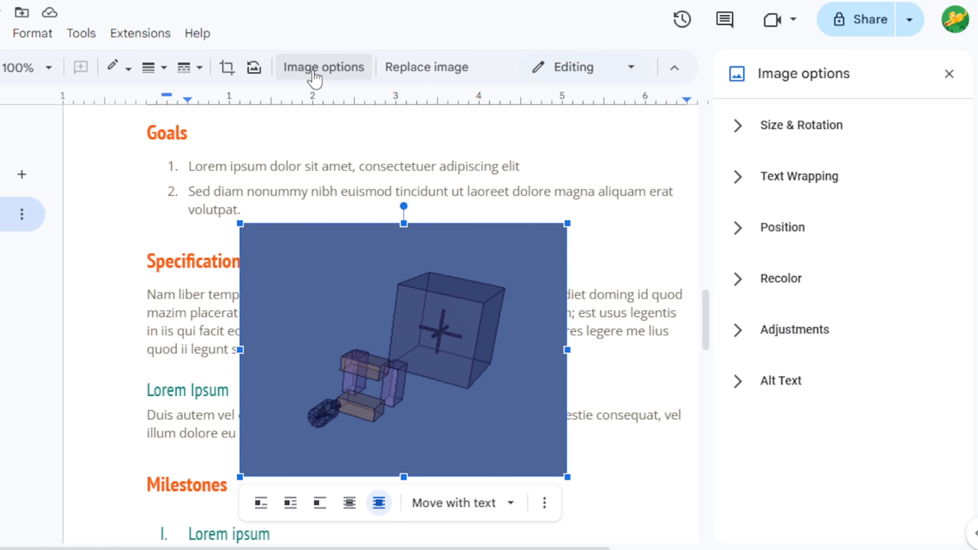
left_click(747, 136)
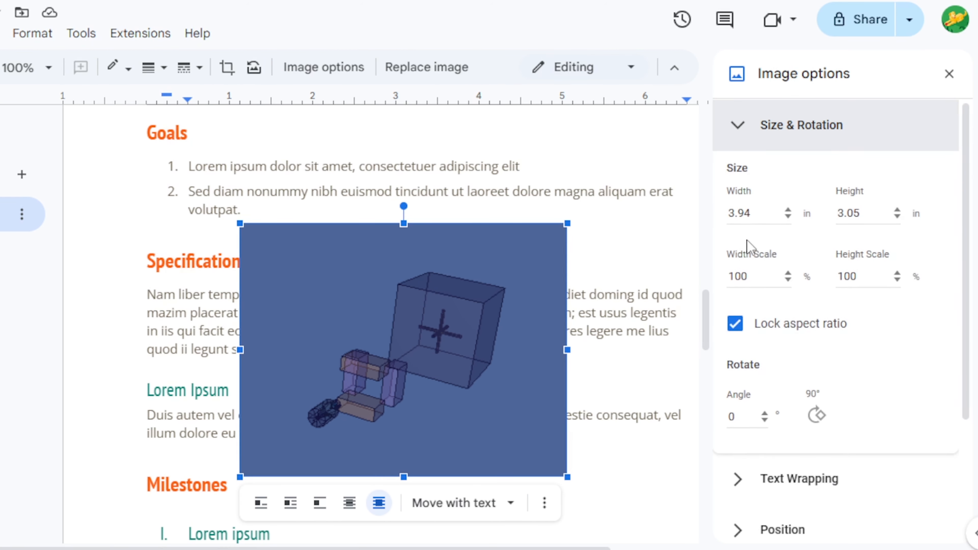
Step: Try each text wrapping style for the image in the image options, finishing with Behind text
scroll(755, 270, "down", 4)
left_click(738, 312)
scroll(749, 312, "down", 5)
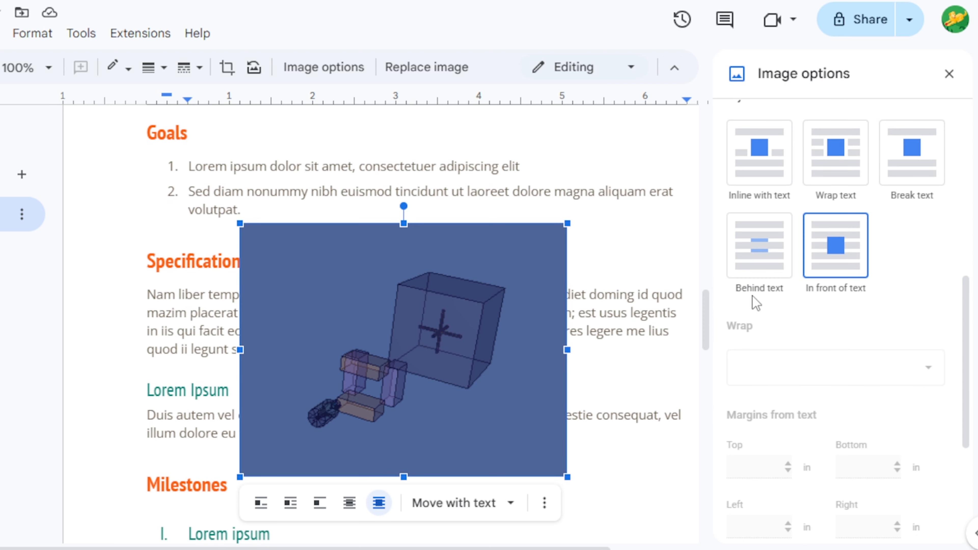
left_click(760, 170)
left_click(838, 169)
left_click(902, 164)
left_click(833, 248)
left_click(757, 254)
Step: Try adjustments of 60% opacity, -30% brightness and 48% contrast on the Specifications image, and reset them
scroll(756, 257, "down", 5)
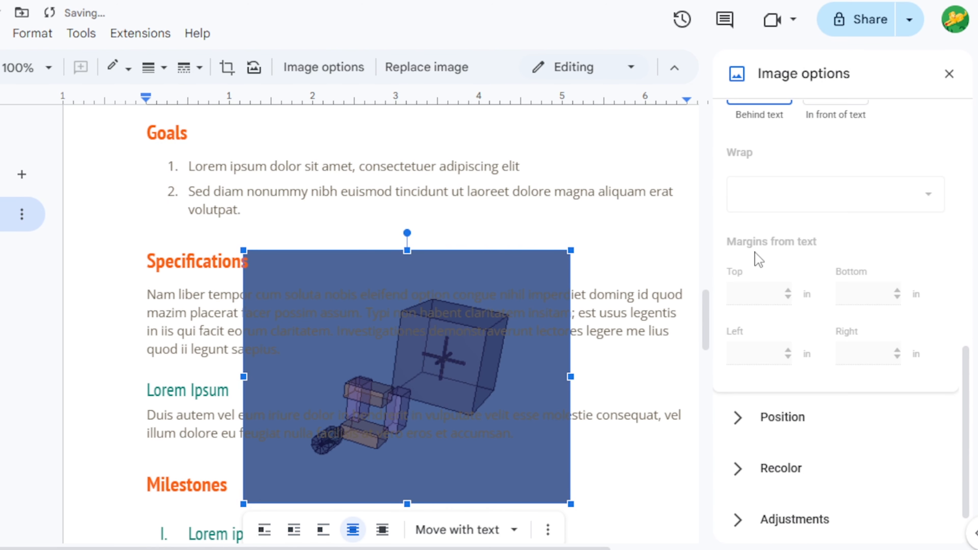
left_click(747, 479)
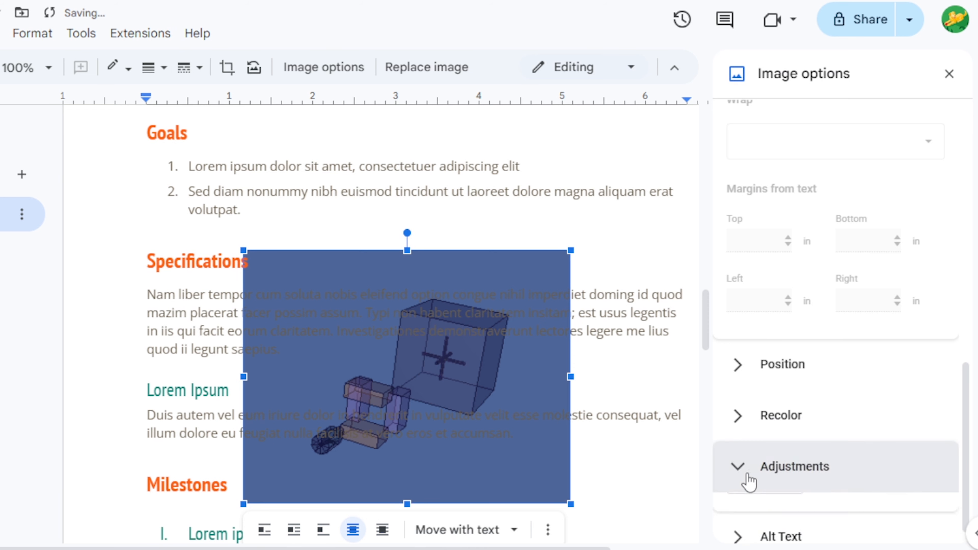
left_click(767, 325)
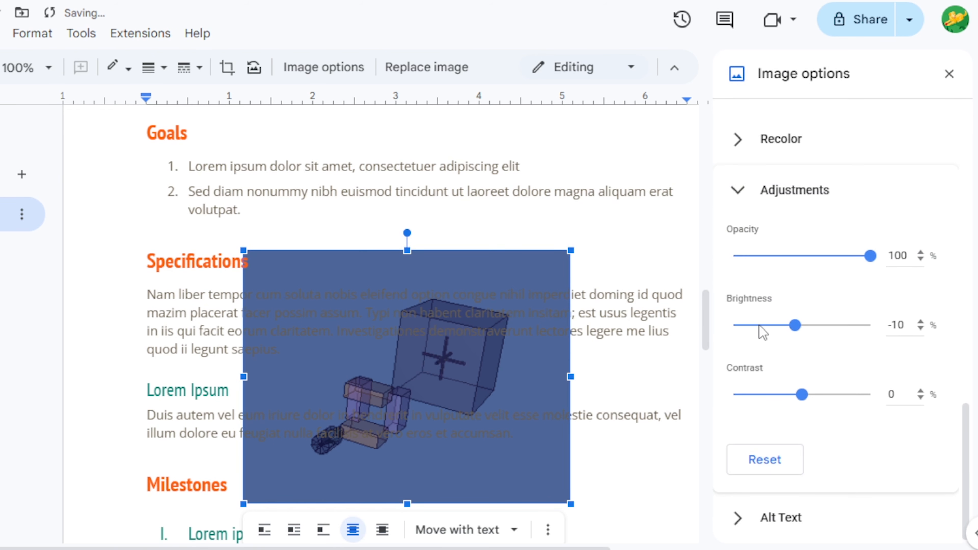
left_click(764, 326)
left_click(768, 325)
left_click(788, 255)
left_click(788, 255)
left_click(814, 257)
left_click_drag(803, 395, 837, 396)
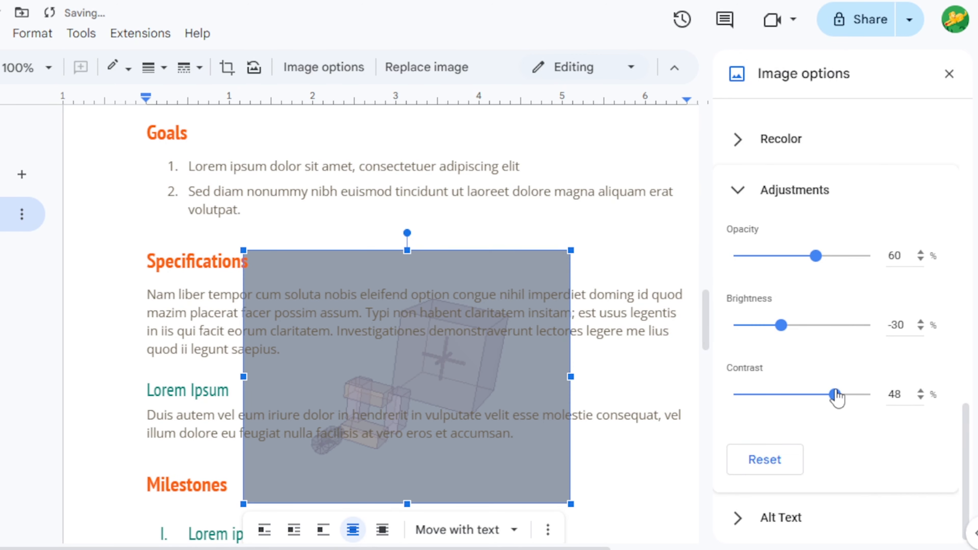
left_click(749, 460)
Step: Search the web for "messi" images to insert on page 3
scroll(480, 395, "down", 8)
scroll(462, 372, "up", 8)
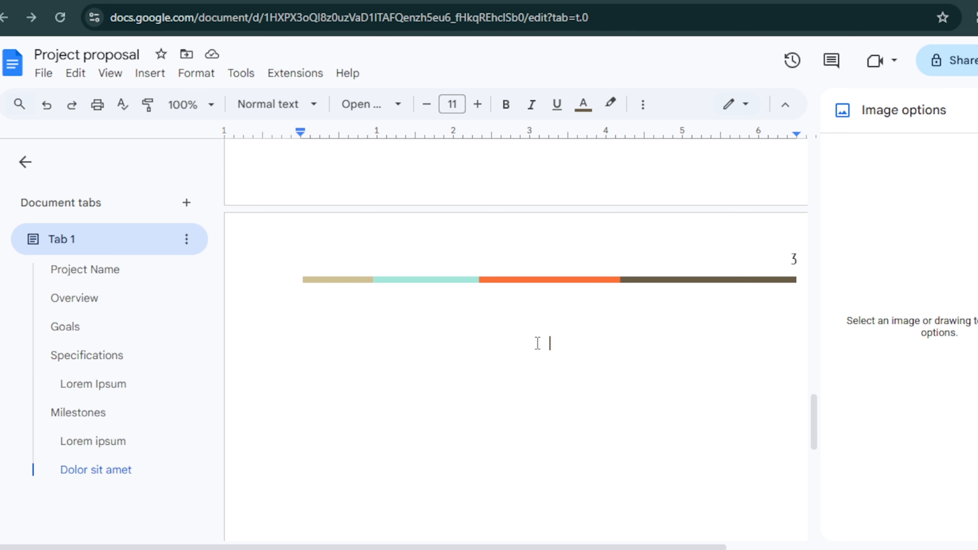
left_click(149, 73)
mouse_move(262, 105)
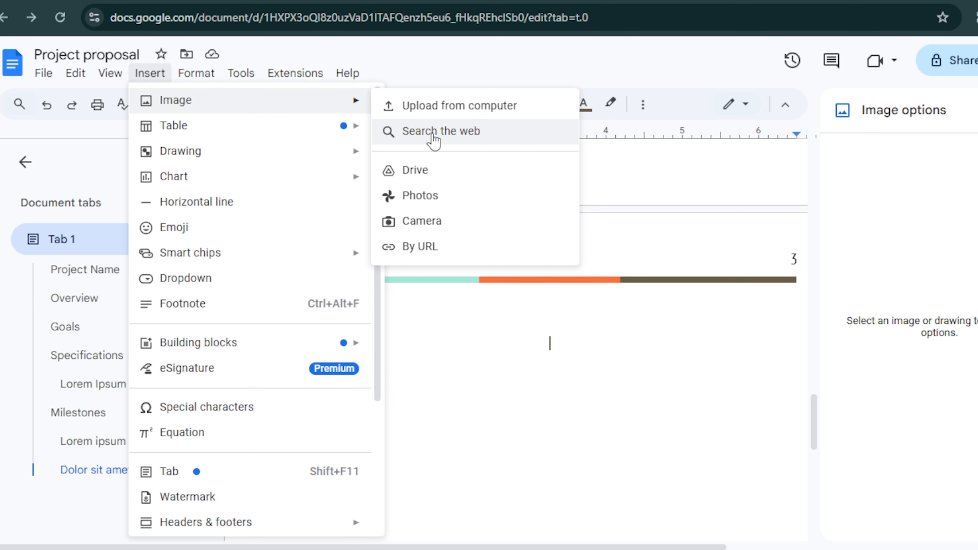
left_click(433, 135)
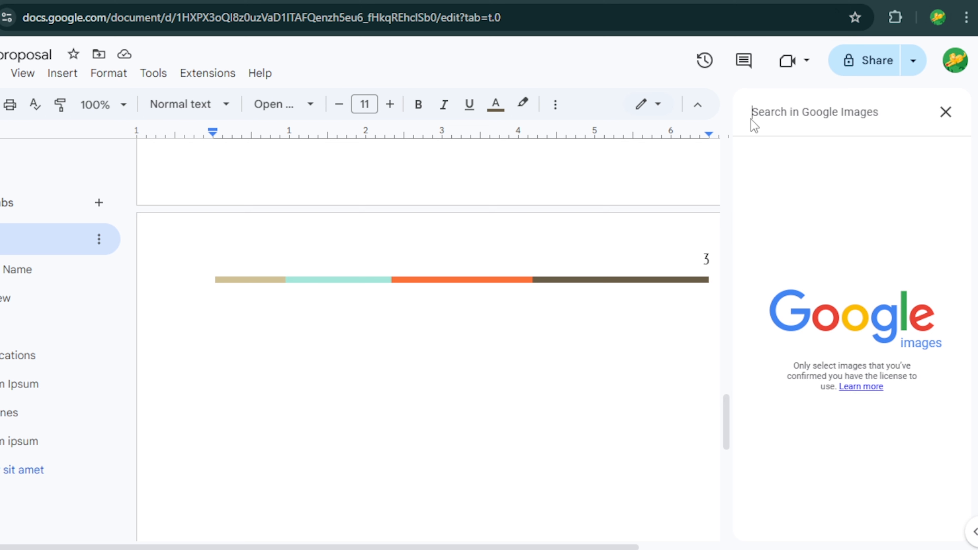
type("m")
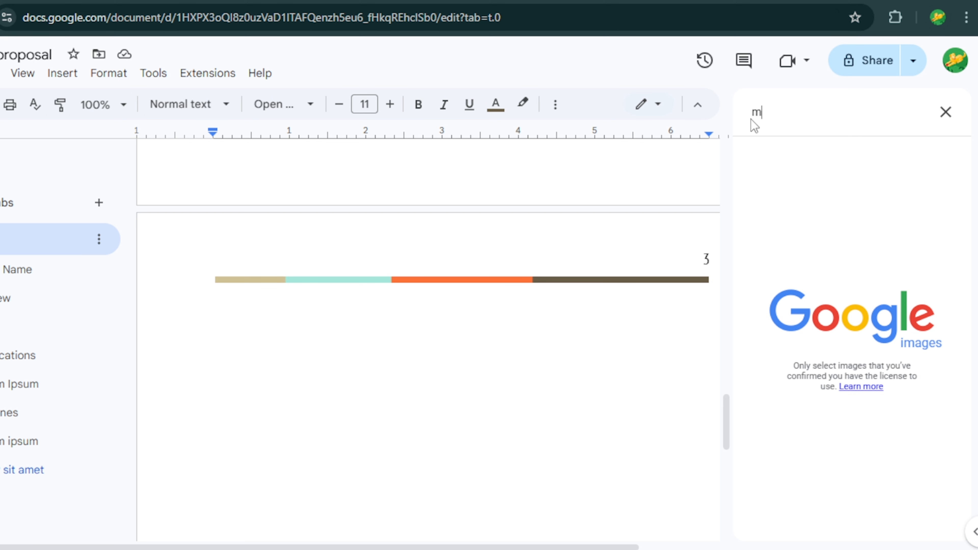
key("Return")
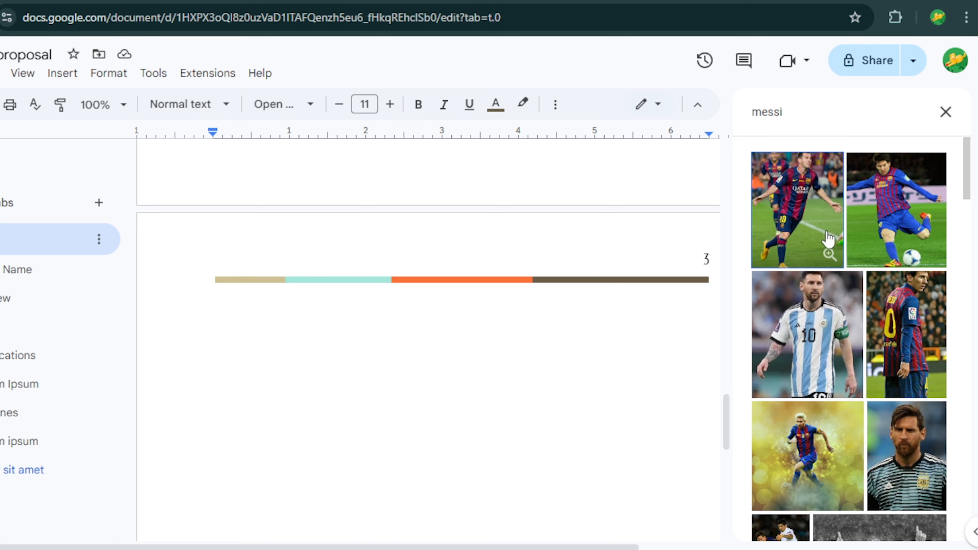
Step: Pick the colourful pop-art portrait from the image results and insert it on page 3
scroll(855, 292, "down", 5)
scroll(860, 320, "up", 3)
scroll(861, 320, "down", 10)
scroll(858, 323, "up", 5)
mouse_move(901, 381)
left_mouse_down()
mouse_move(608, 401)
mouse_move(921, 382)
left_mouse_up()
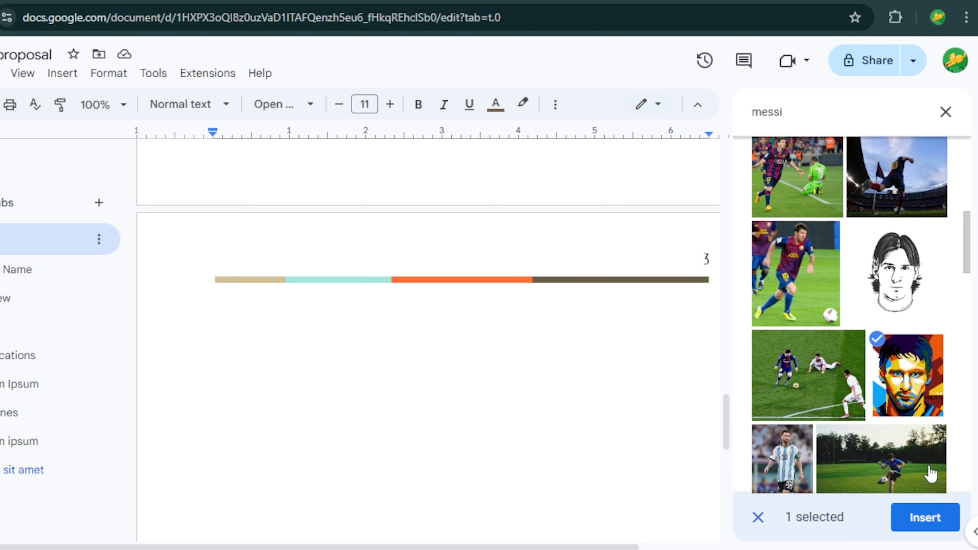
left_click(925, 517)
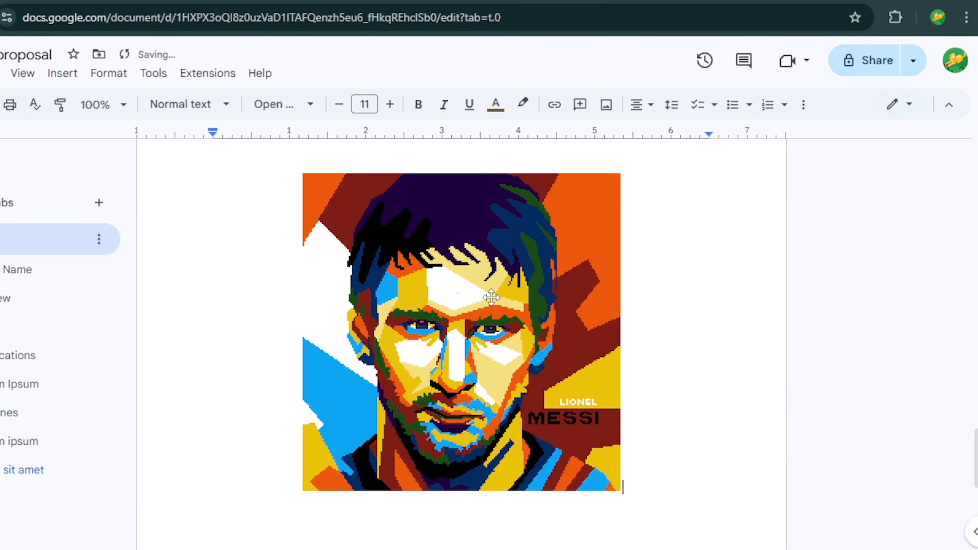
Step: Shrink the inserted portrait proportionally to about 3.75 inches wide
left_click(584, 323)
scroll(535, 340, "up", 2)
scroll(534, 339, "down", 1)
scroll(535, 339, "down", 1)
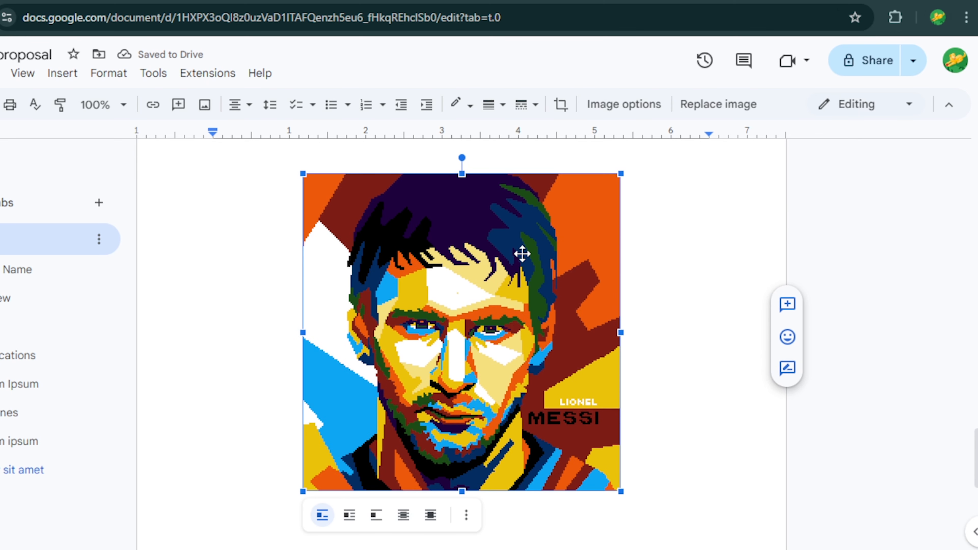
left_click_drag(622, 194, 589, 229)
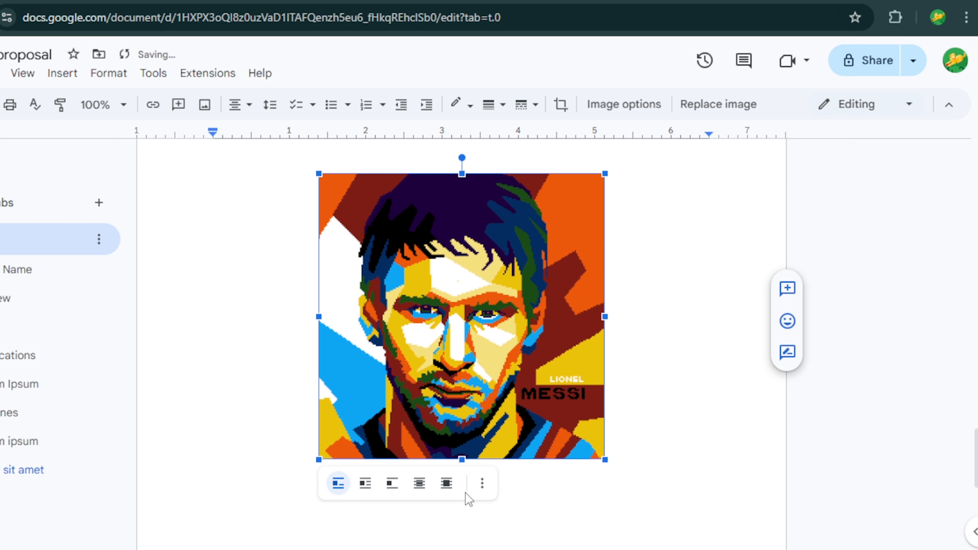
Step: View all image options for the portrait, close them and select the portrait again
left_click(482, 483)
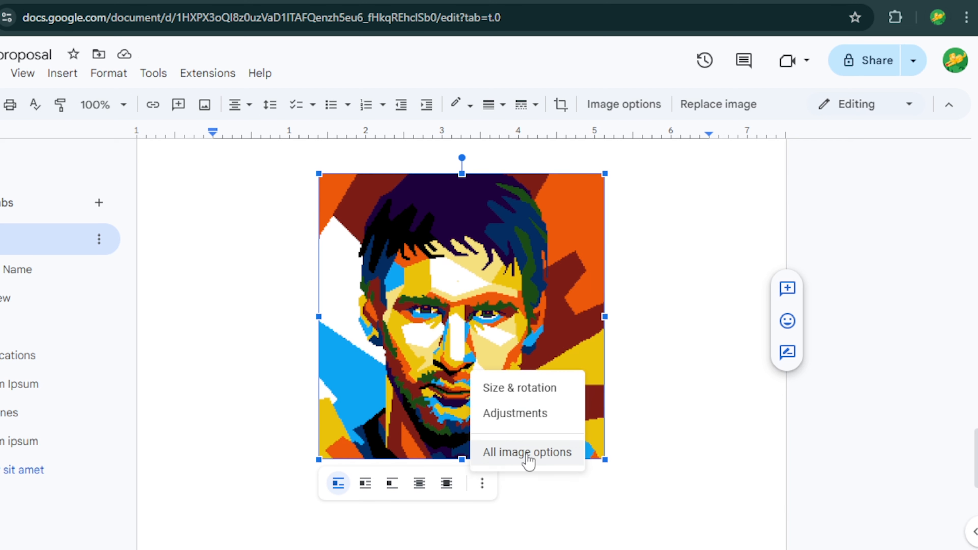
left_click(540, 454)
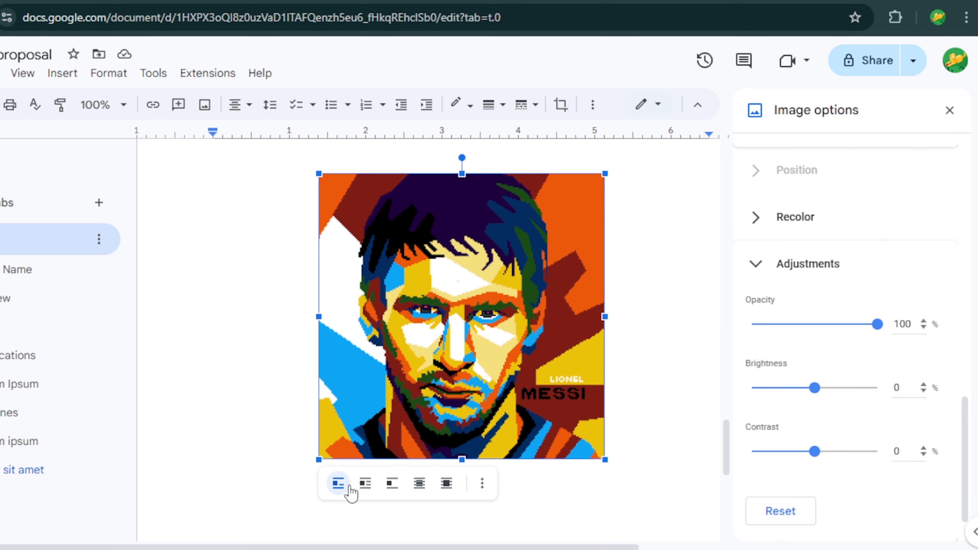
left_click(949, 111)
left_click(673, 280)
left_click(513, 310)
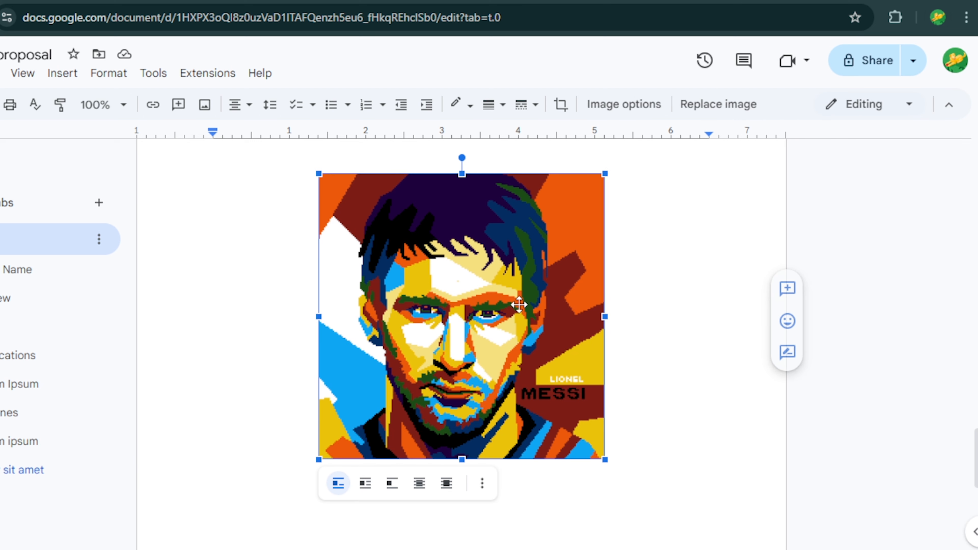
left_click(647, 297)
left_click(590, 319)
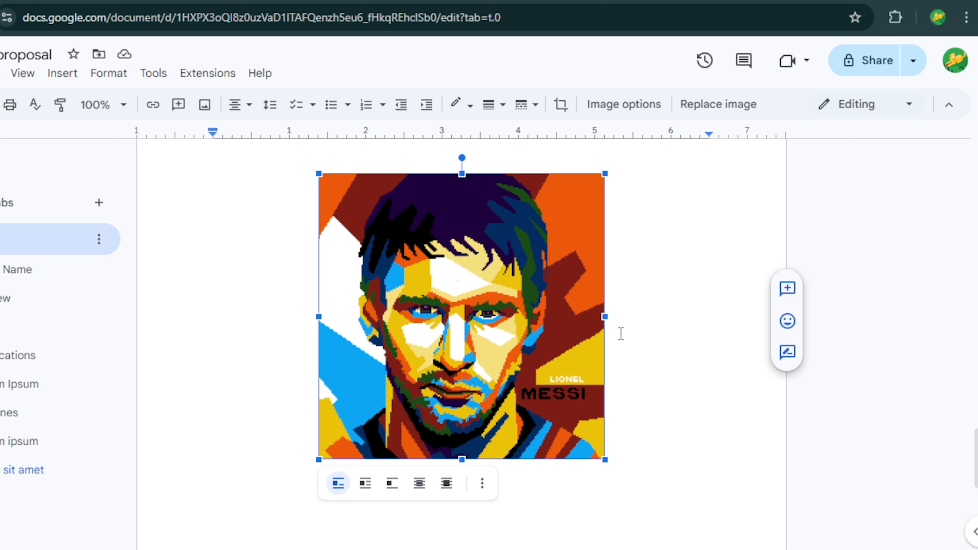
Step: Show the available sources for inserting an image, and leave without picking one
left_click(111, 75)
mouse_move(71, 79)
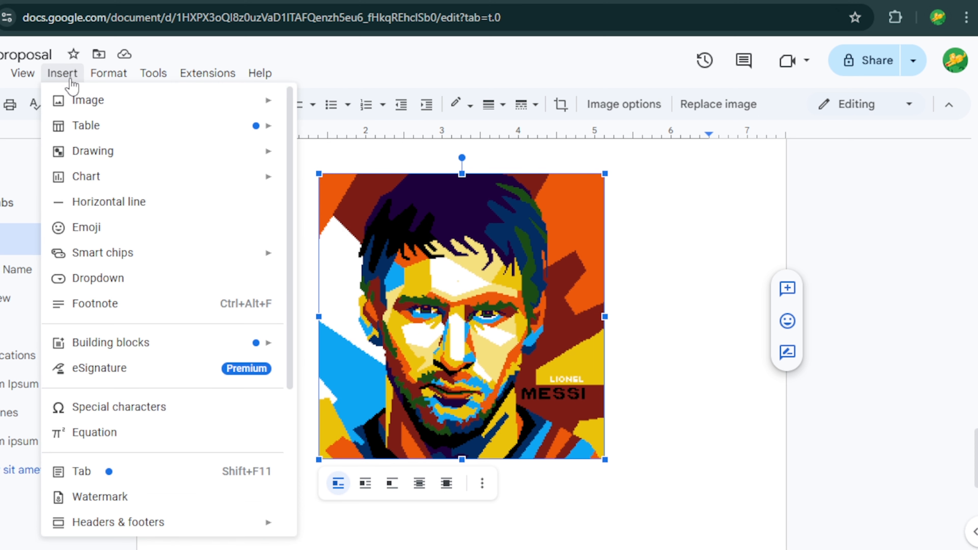
mouse_move(258, 102)
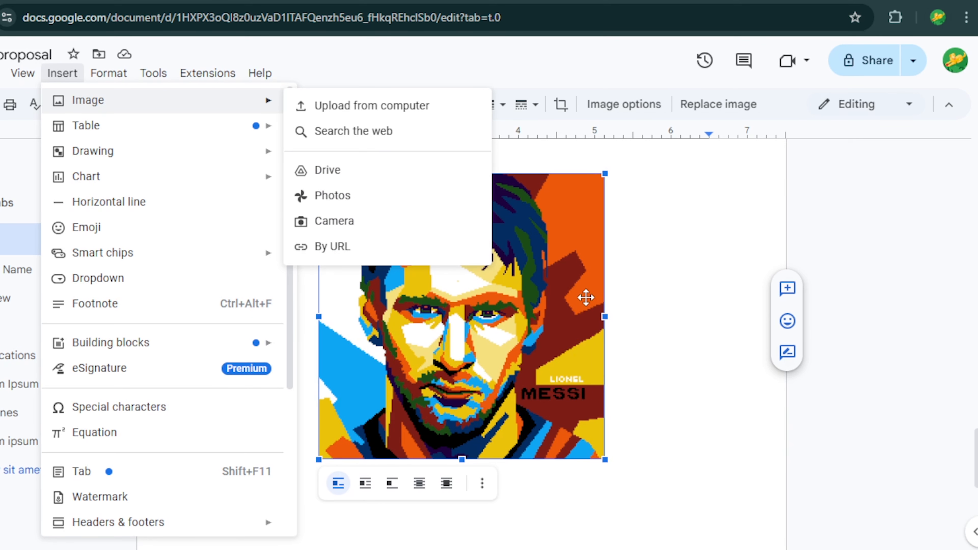
left_click(538, 315)
left_click(642, 301)
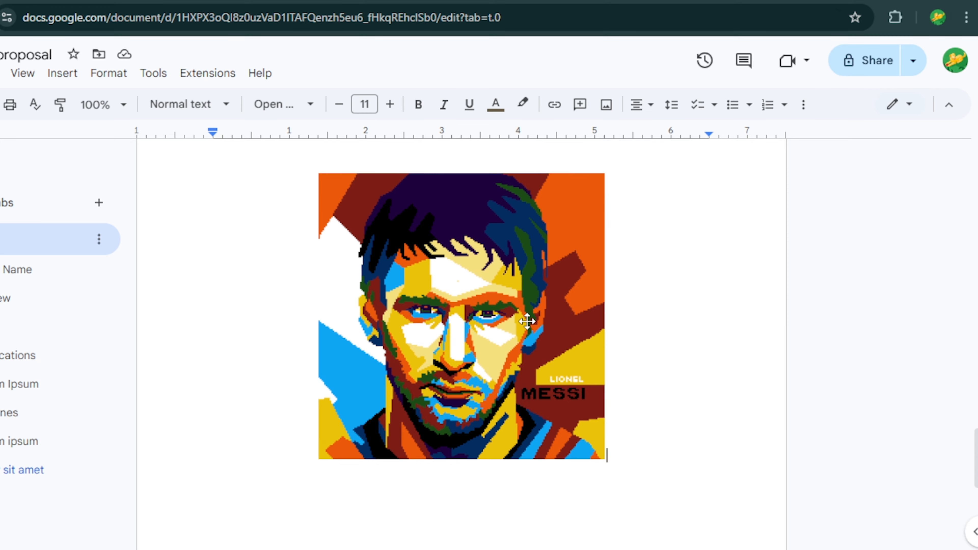
Step: Left-align the empty line below the portrait and enter the text "Google" there
scroll(450, 354, "down", 4)
key("shift+Left")
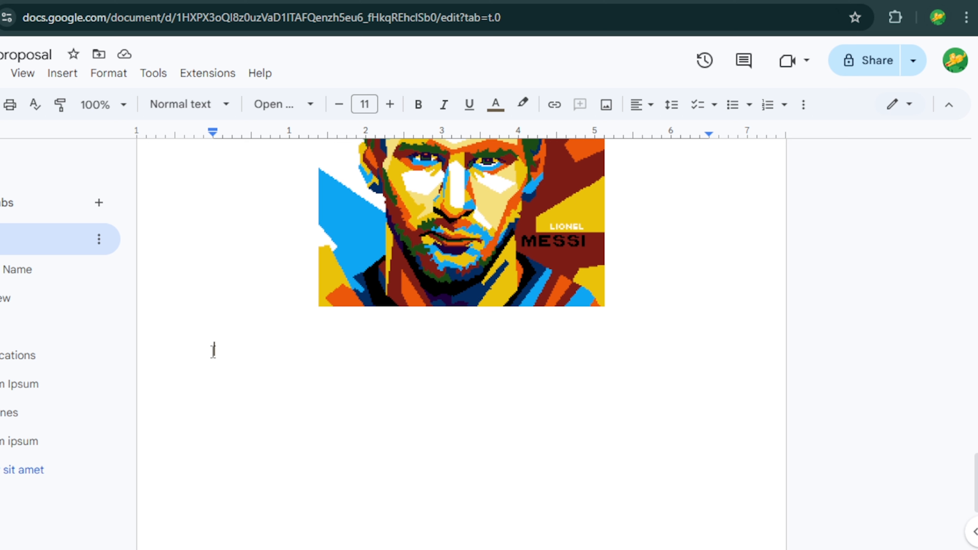
type("Goo")
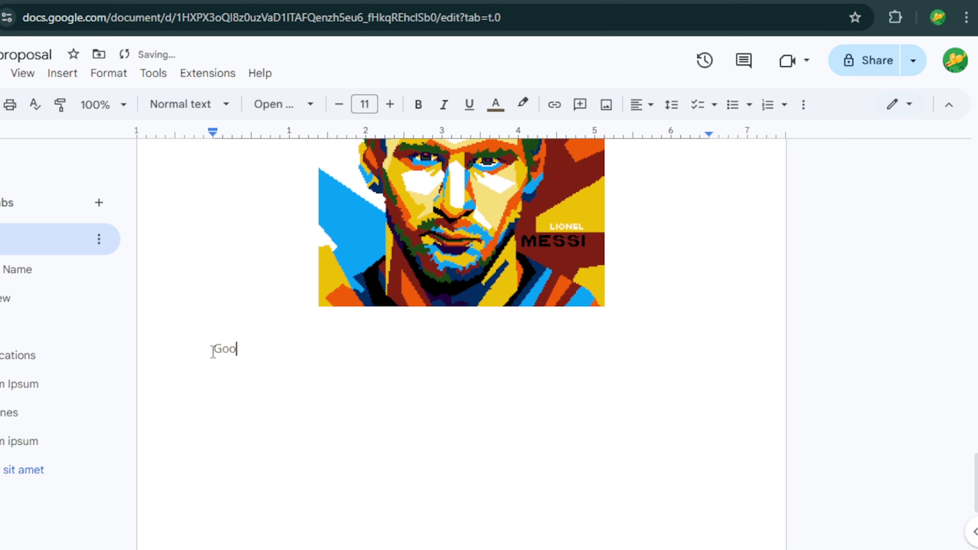
type("gle")
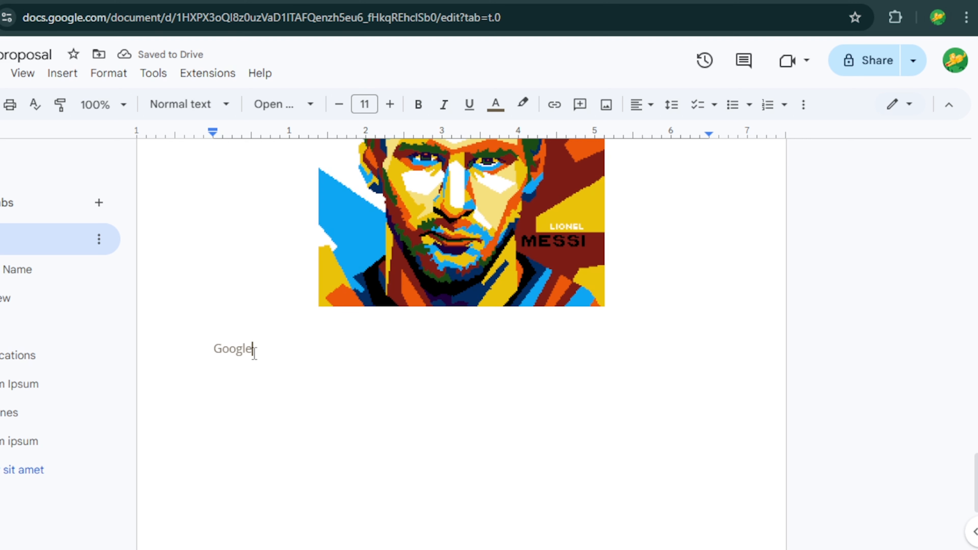
Step: Link the word "Google" to google.com and open the link to test it
mouse_move(253, 349)
left_mouse_down()
mouse_move(230, 350)
mouse_move(255, 353)
left_mouse_up()
right_click(230, 349)
left_click(218, 348)
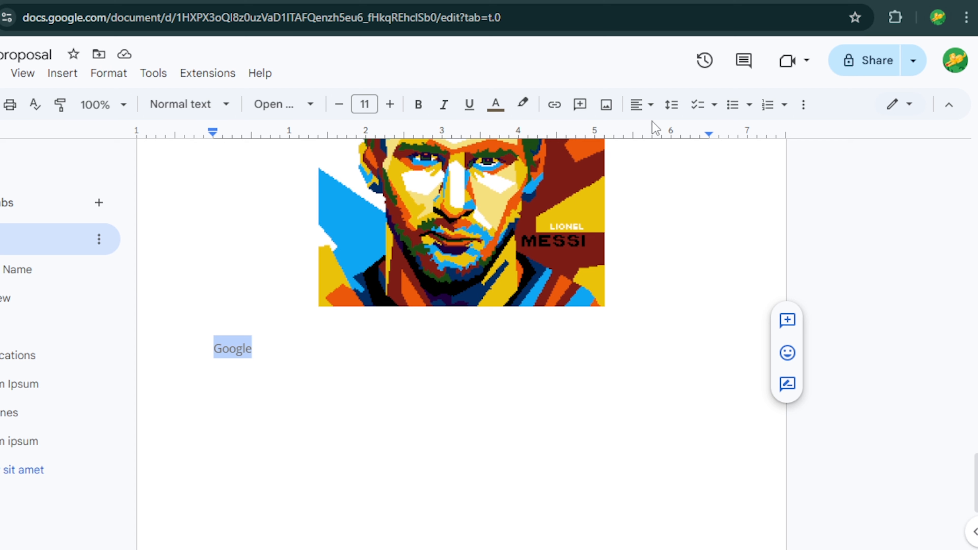
left_click(554, 105)
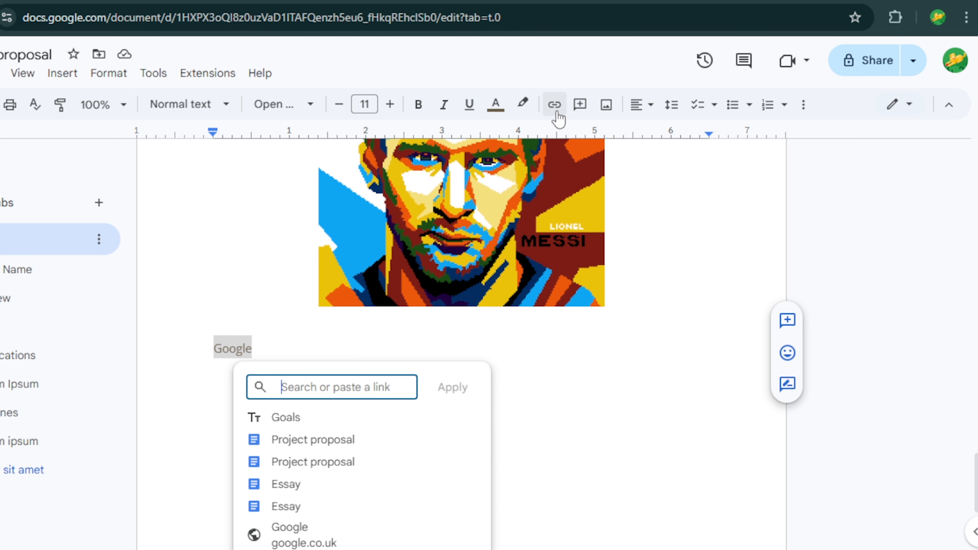
type("g")
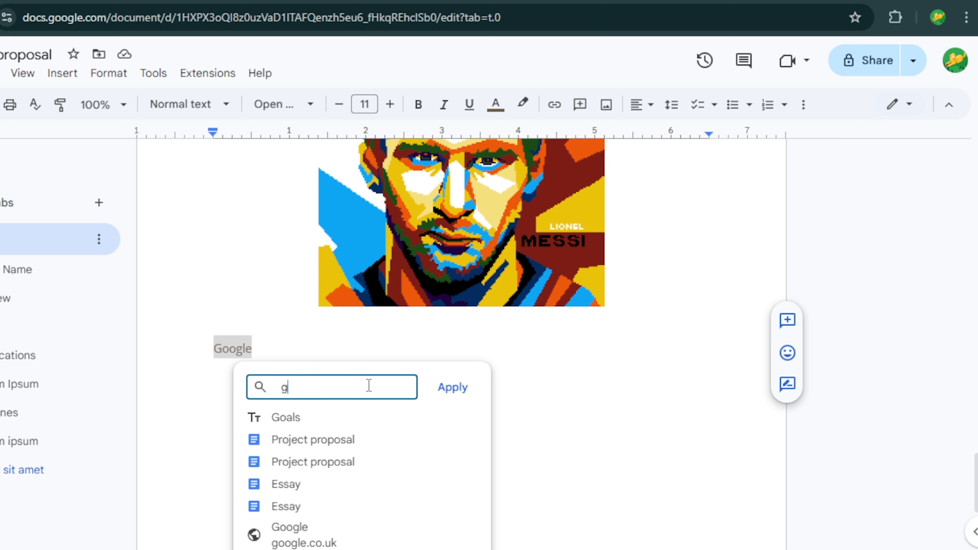
type("oogle")
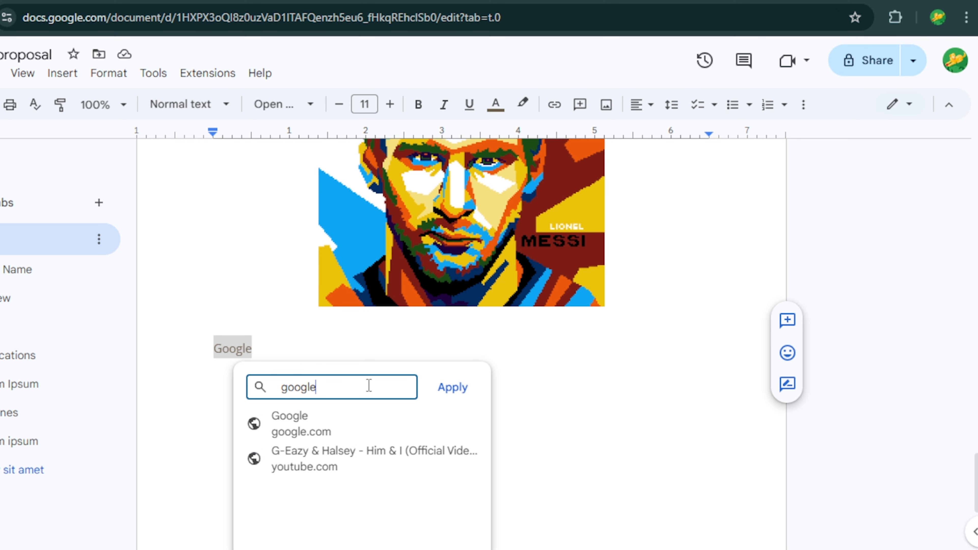
type(".com")
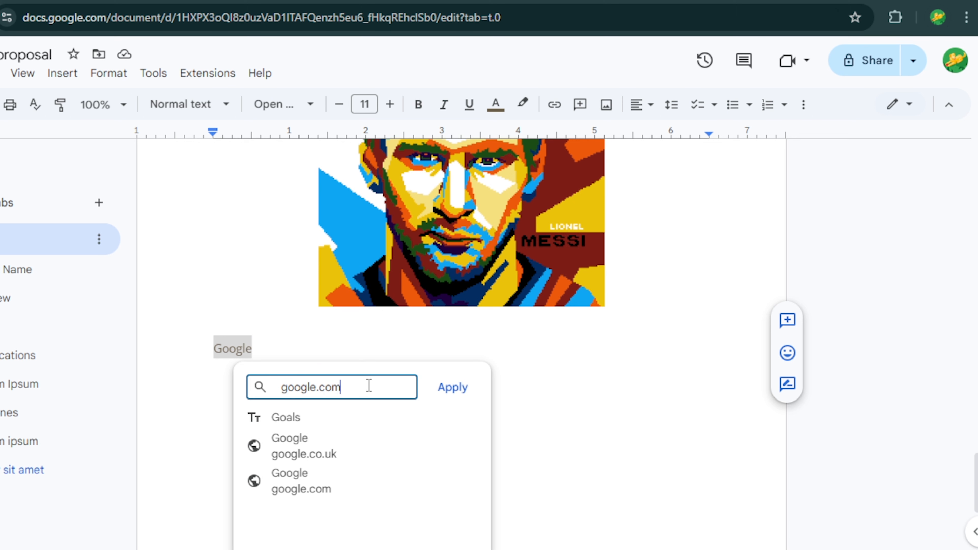
left_click(453, 389)
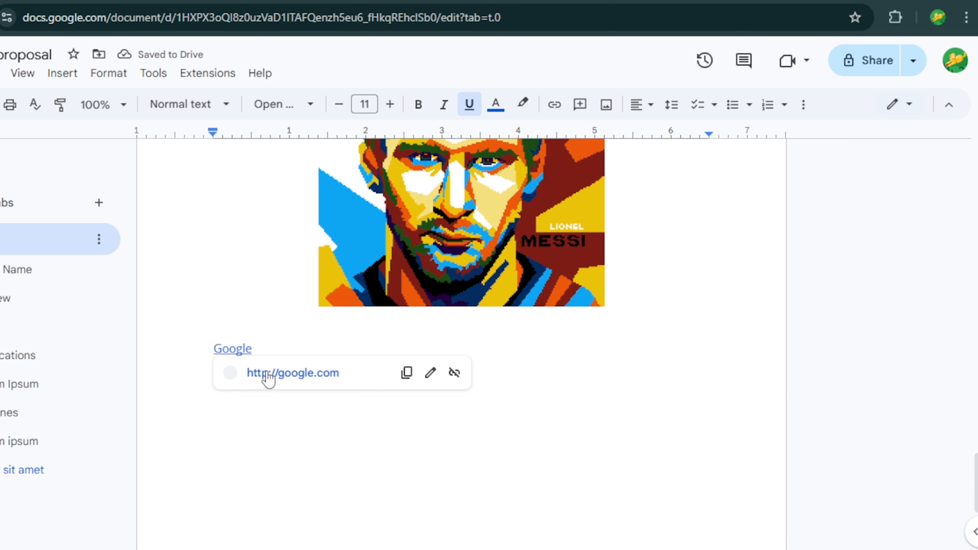
left_click(267, 375)
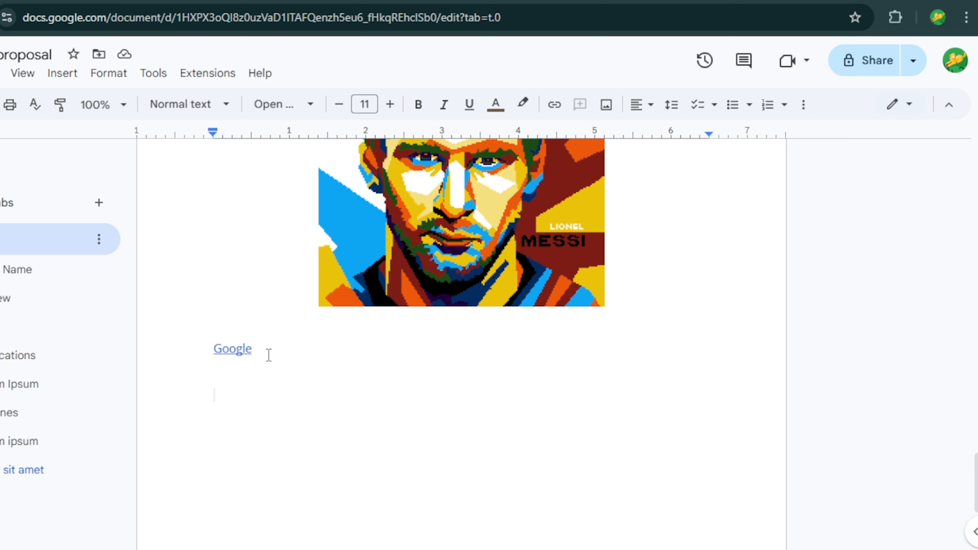
Step: Enter the text "YT video" on a separate line below the Google link
left_click(268, 355)
type("YT")
key("BackSpace")
key("BackSpace")
key("Down")
type("Y")
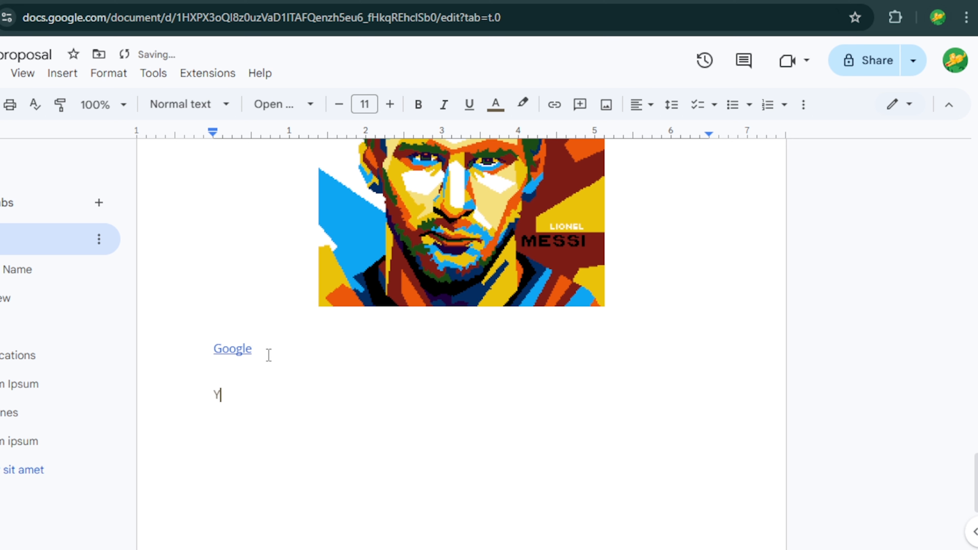
type("T video")
Step: Select "YT video" for linking and copy the share link of YouTube's "How To Make STUNNING Text Animations (Premiere Pro)" in a new browser tab
left_click_drag(255, 389, 201, 395)
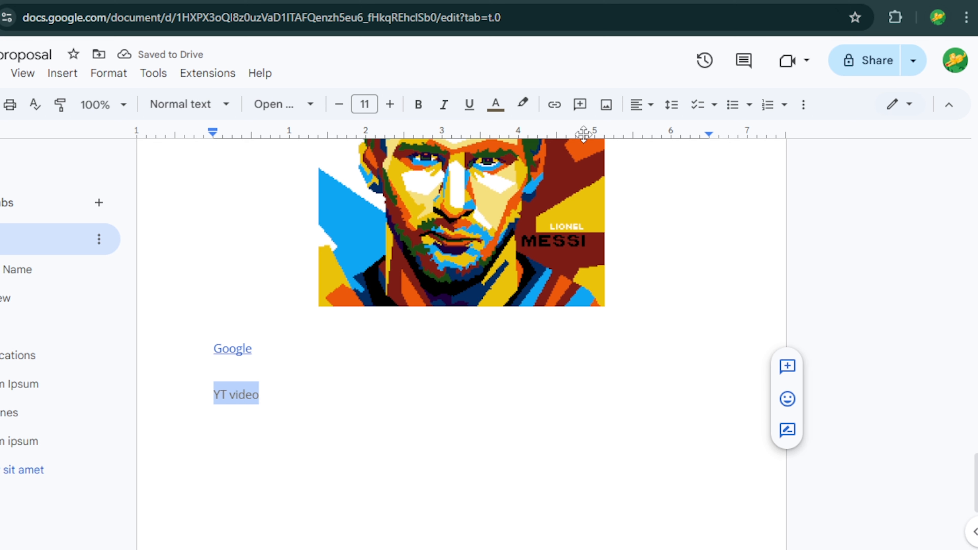
left_click(554, 104)
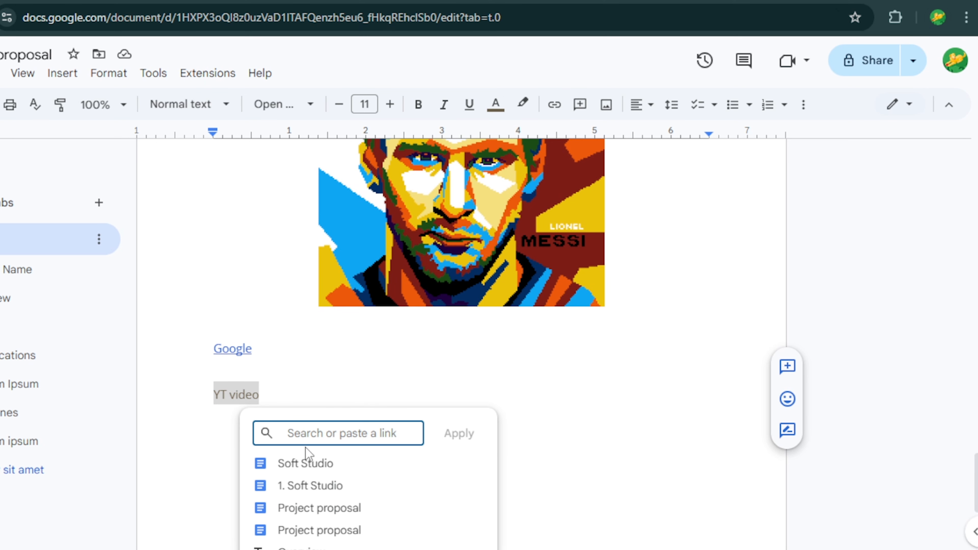
key("ctrl+t")
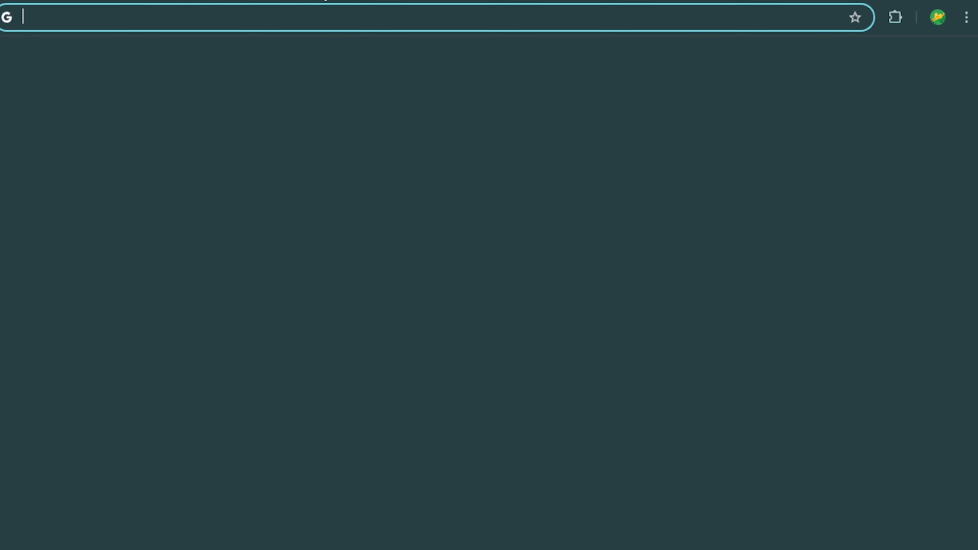
left_click(448, 336)
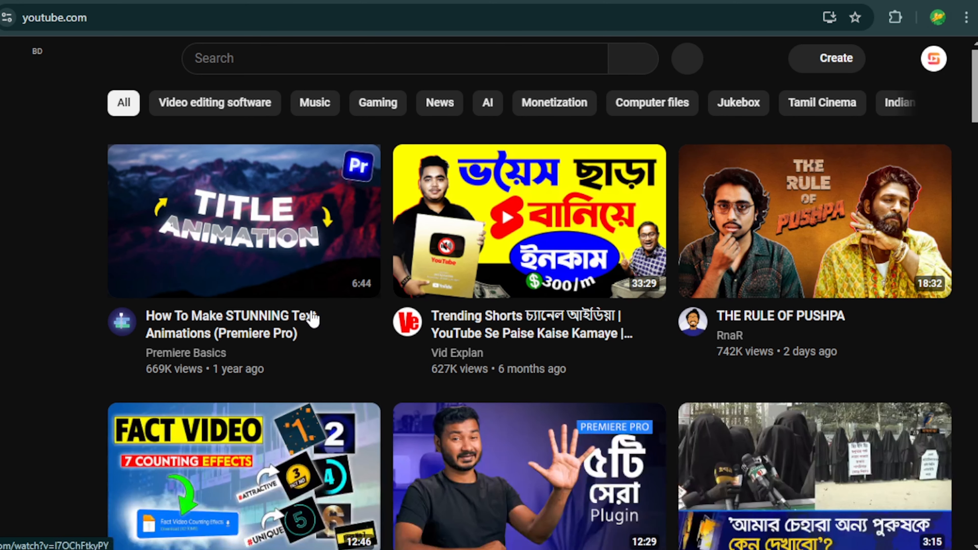
left_click(241, 248)
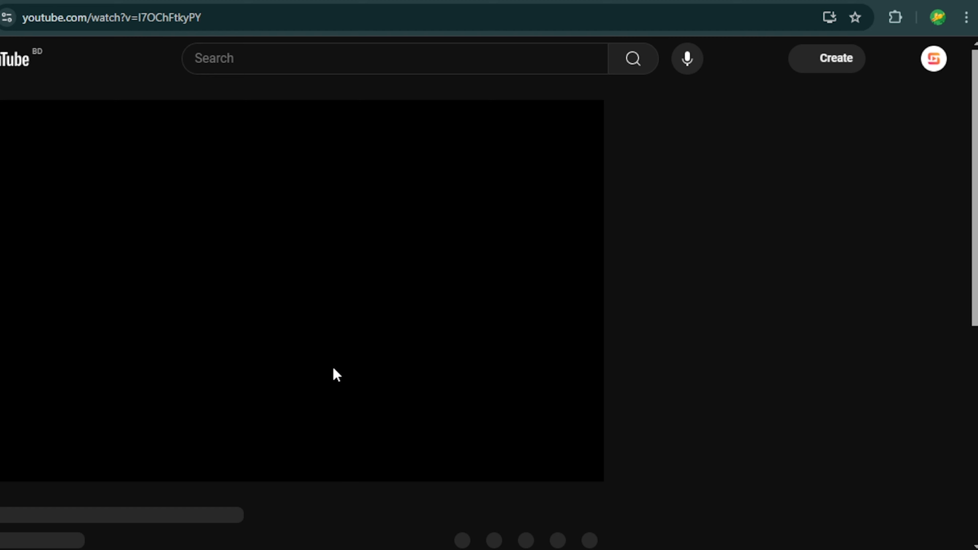
scroll(442, 523, "down", 2)
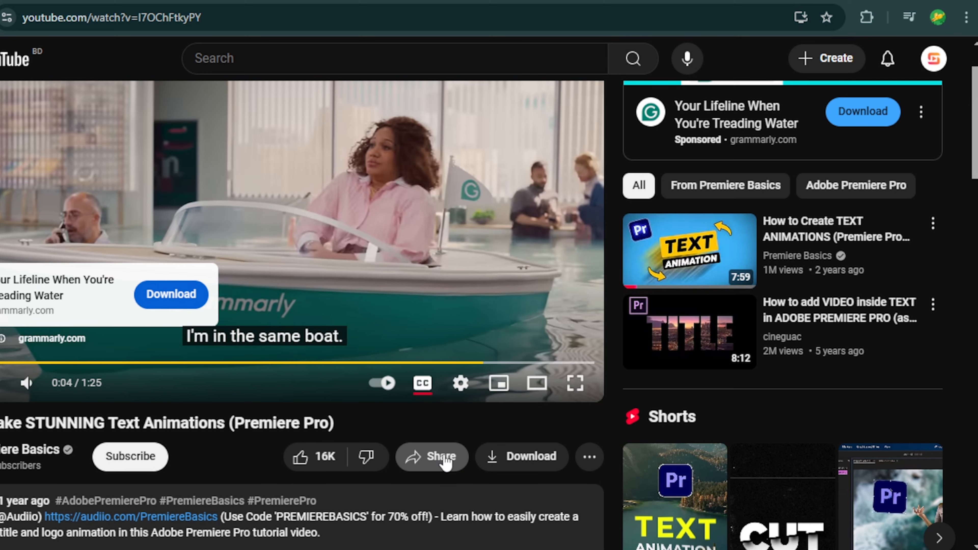
left_click(443, 459)
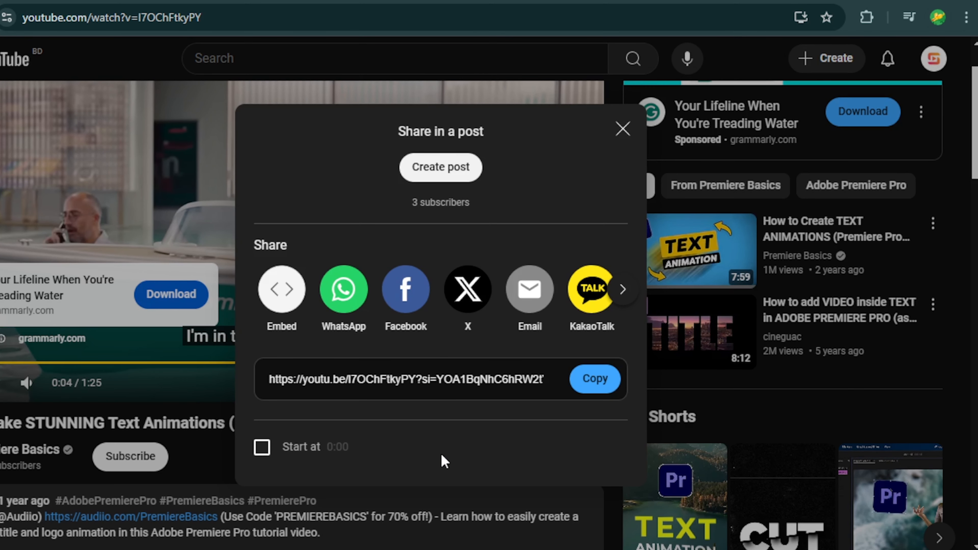
left_click(595, 380)
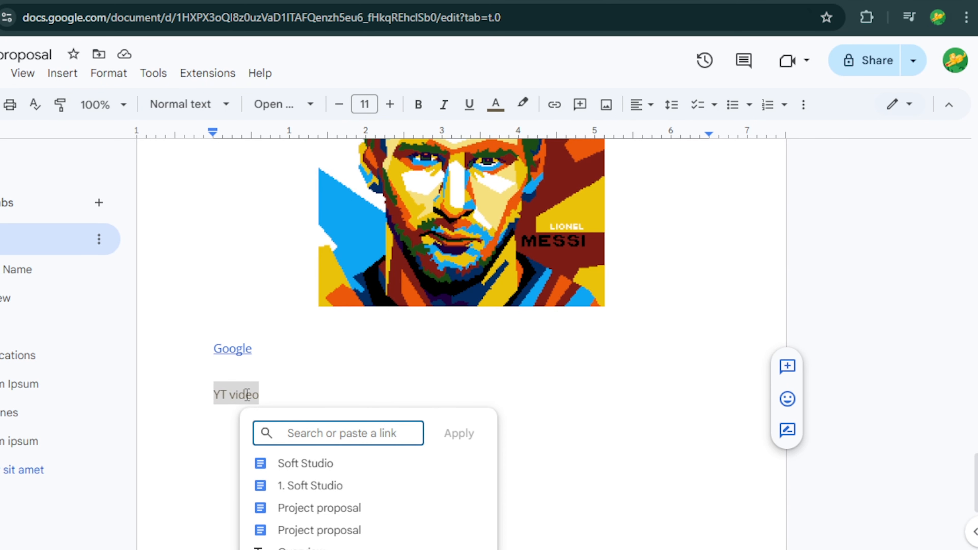
Step: Back in the Google Docs proposal, link the text "YT video" to the copied YouTube share link
key("Escape")
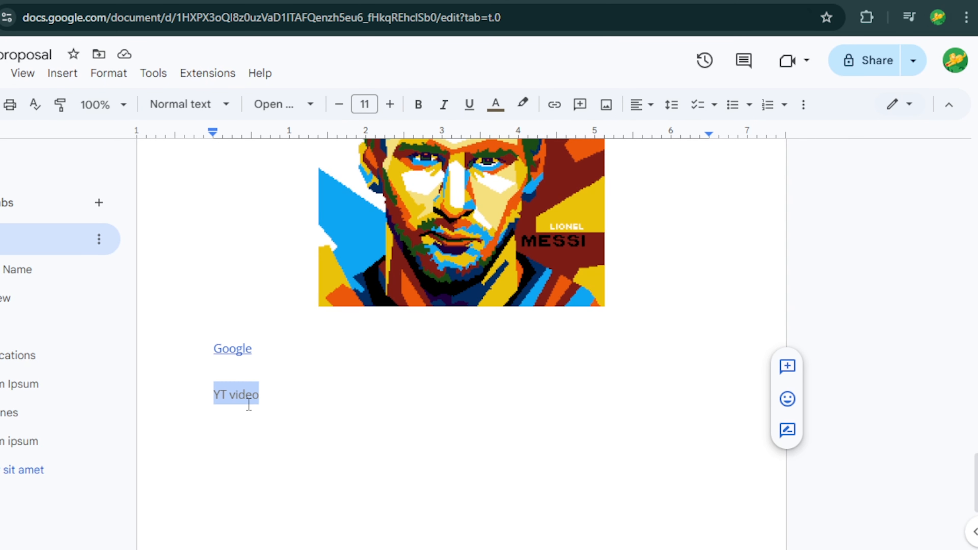
left_click(556, 105)
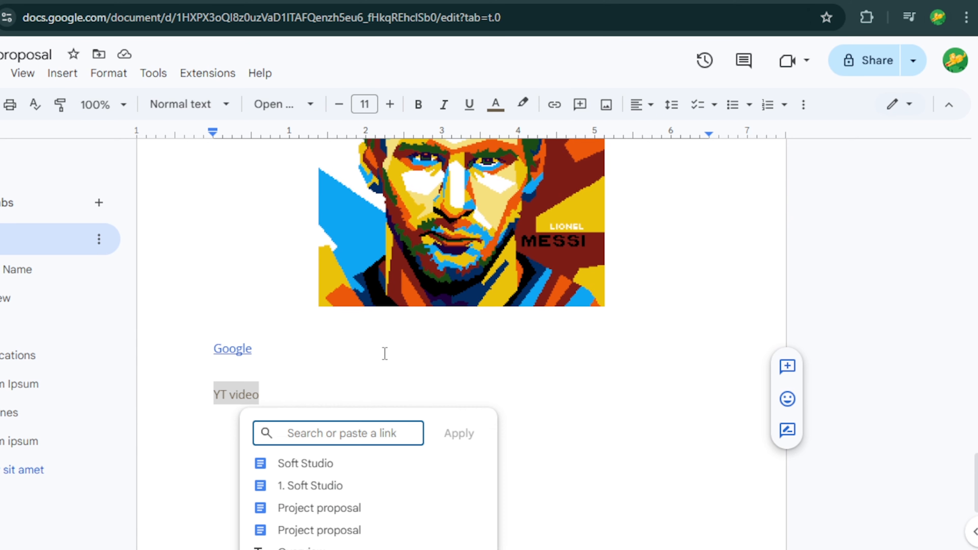
key("ctrl+v")
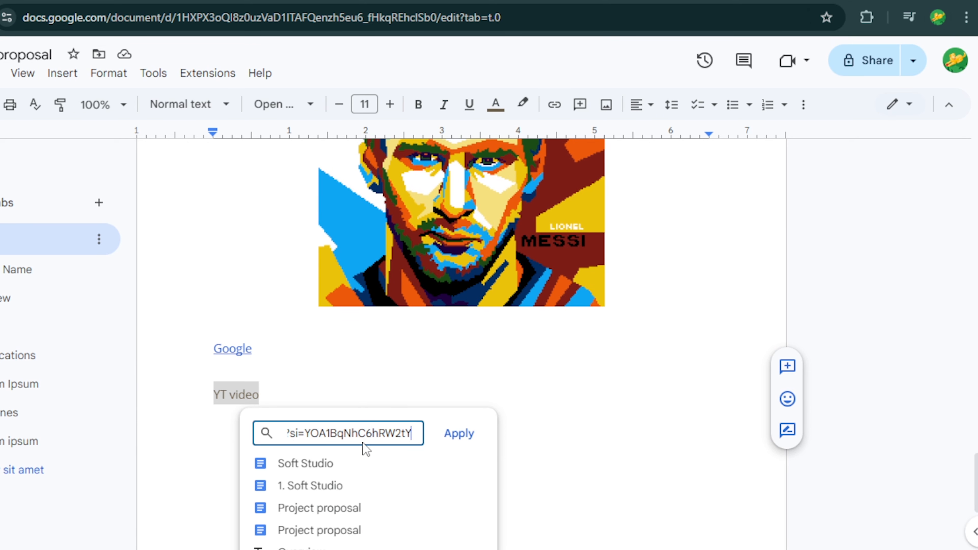
left_click(460, 435)
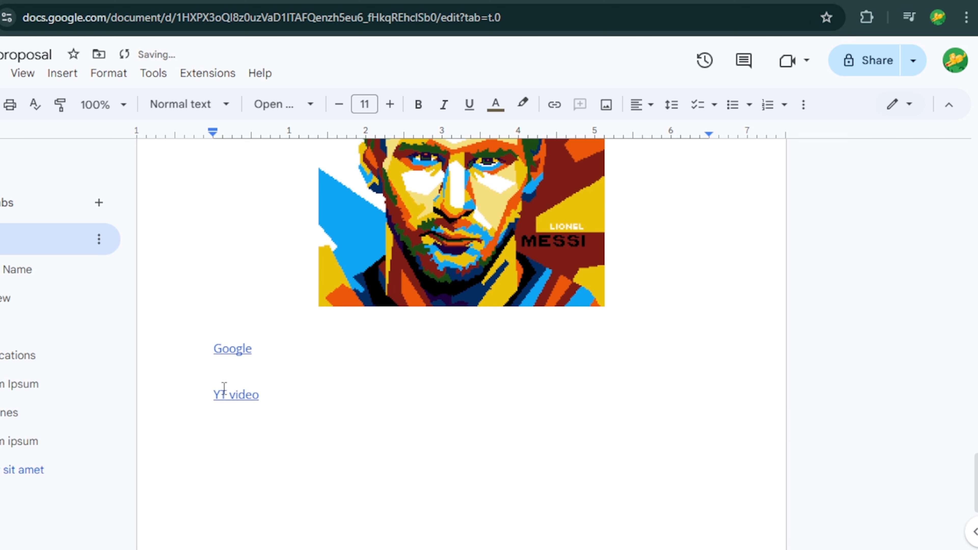
Step: Test the "YT video" link by playing its video preview inside the document, and close the preview
left_click(225, 390)
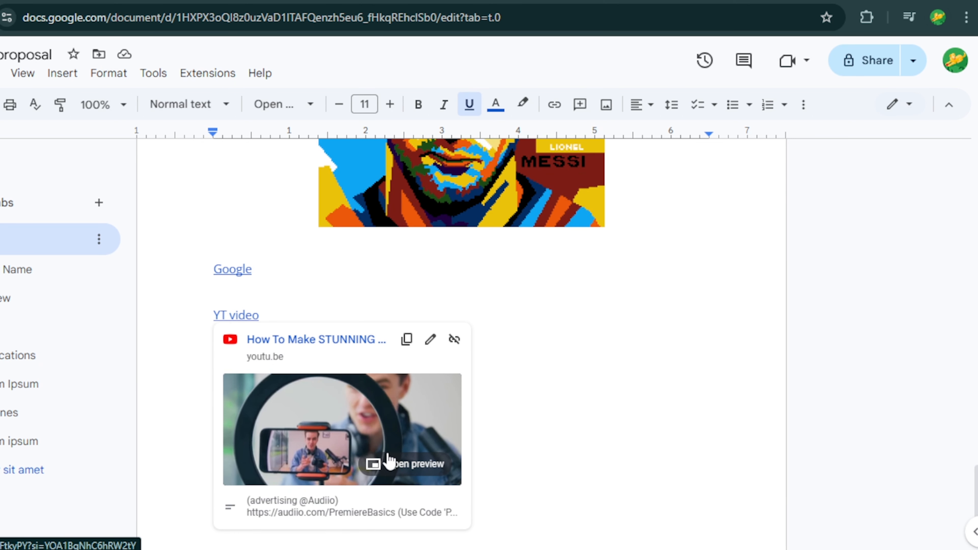
left_click(396, 465)
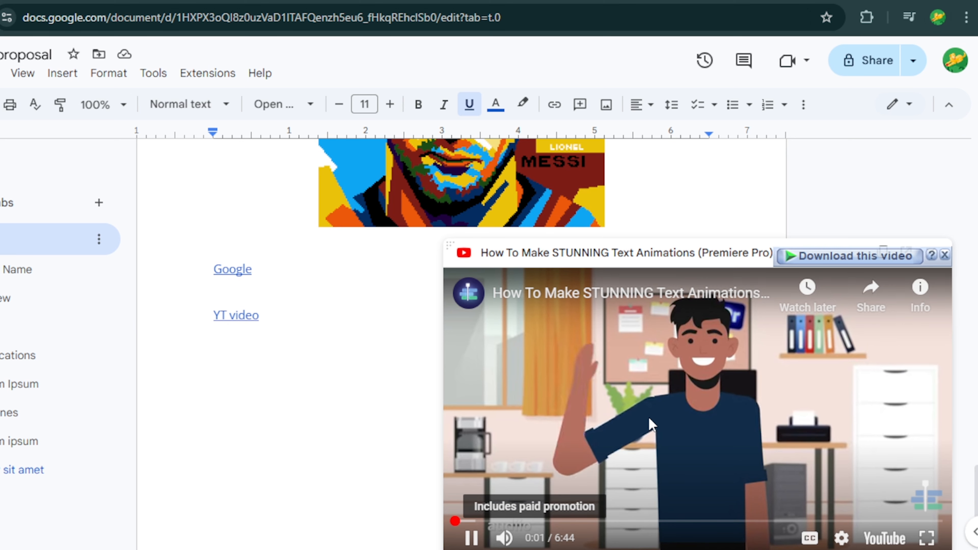
left_click(747, 420)
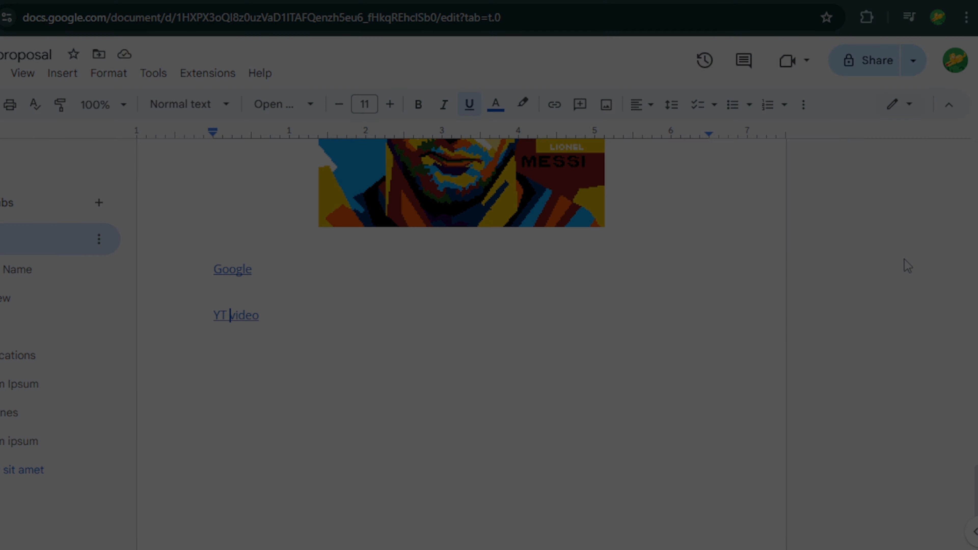